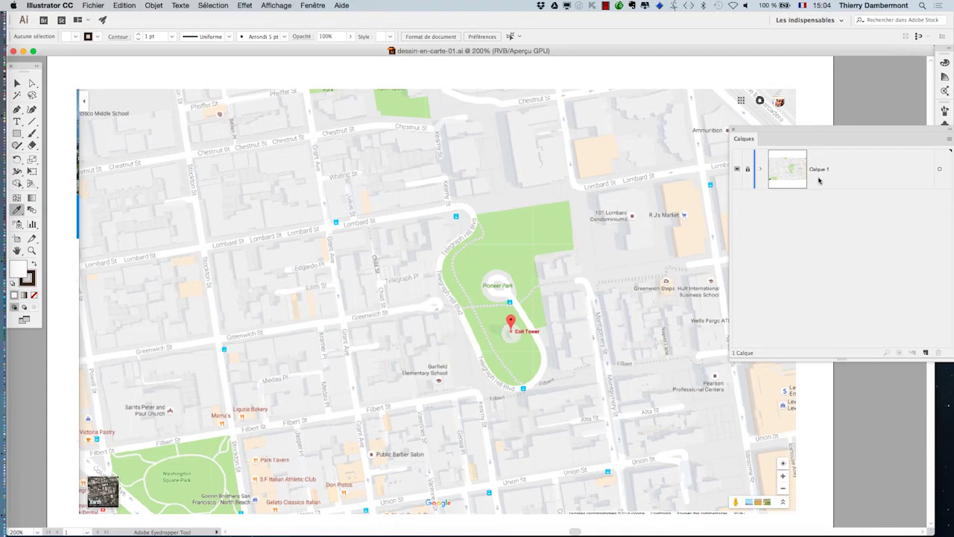
# Move the Calques panel aside and create Calque 2 above the locked Calque 1.
pyautogui.moveTo(794, 141); pyautogui.dragTo(695, 144)
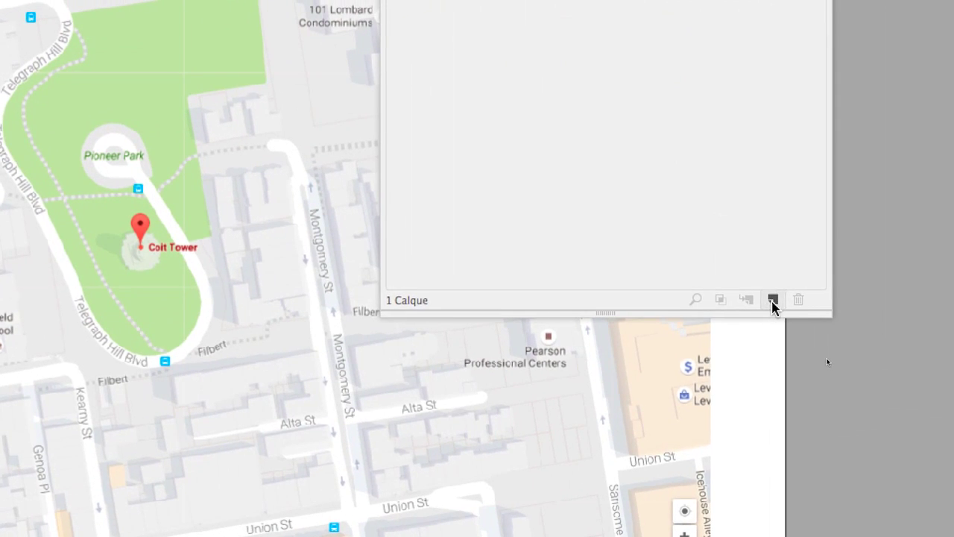
pyautogui.click(774, 301)
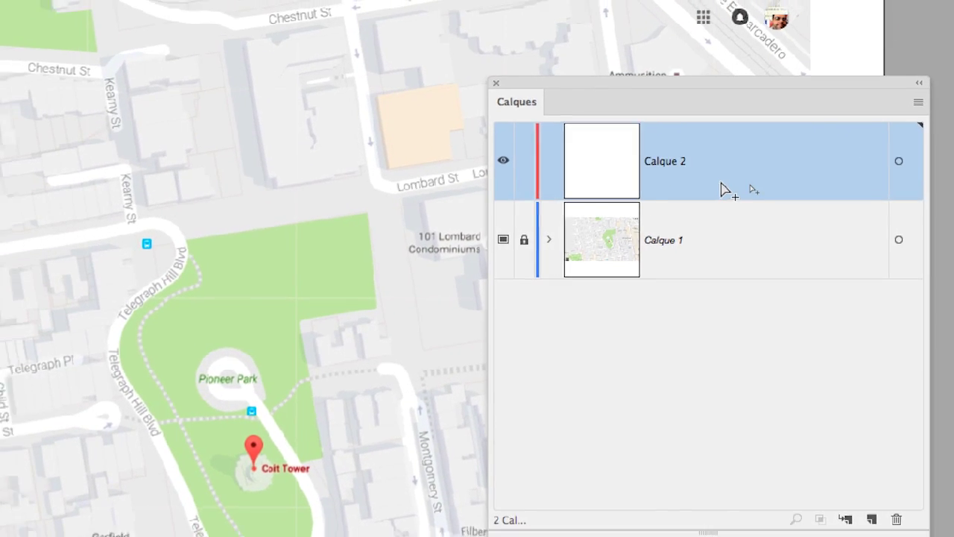
# Choose the Pen tool with Fill set to None and the dark 2F2518 stroke active.
pyautogui.press('i')
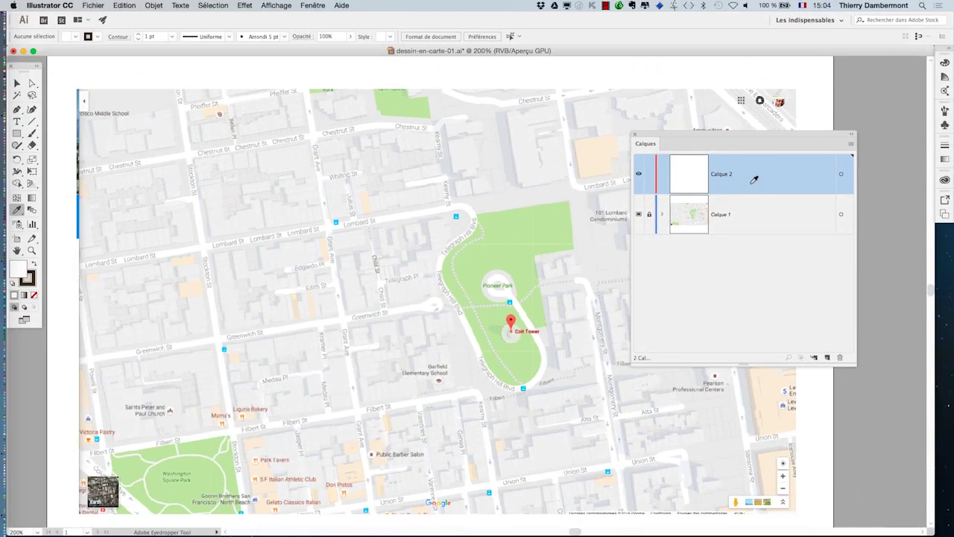
pyautogui.moveTo(667, 135); pyautogui.dragTo(826, 281)
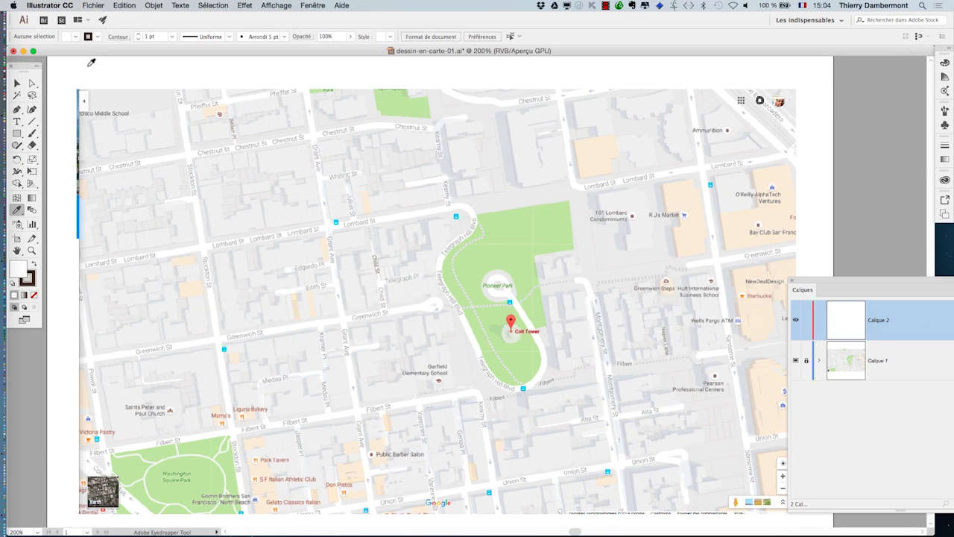
pyautogui.moveTo(26, 68); pyautogui.dragTo(185, 110)
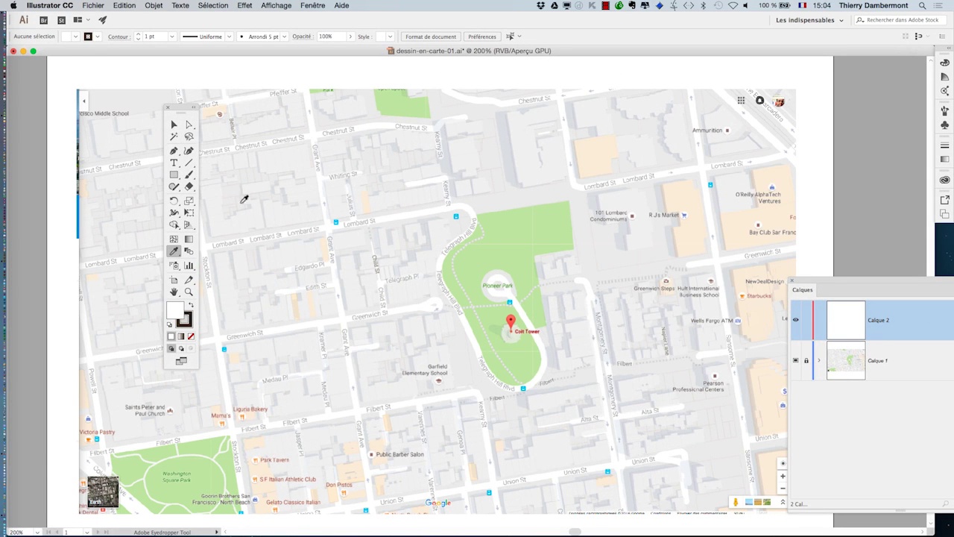
pyautogui.click(176, 153)
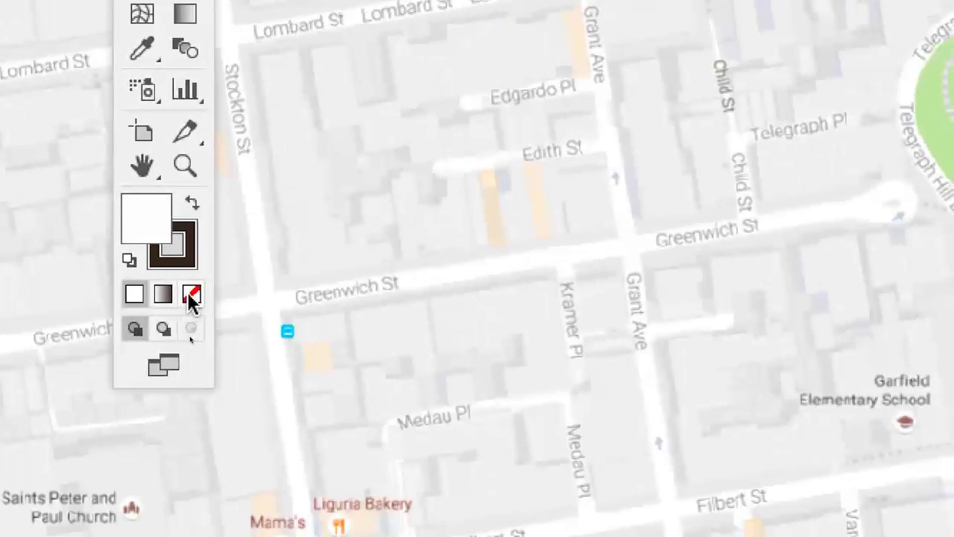
pyautogui.click(192, 297)
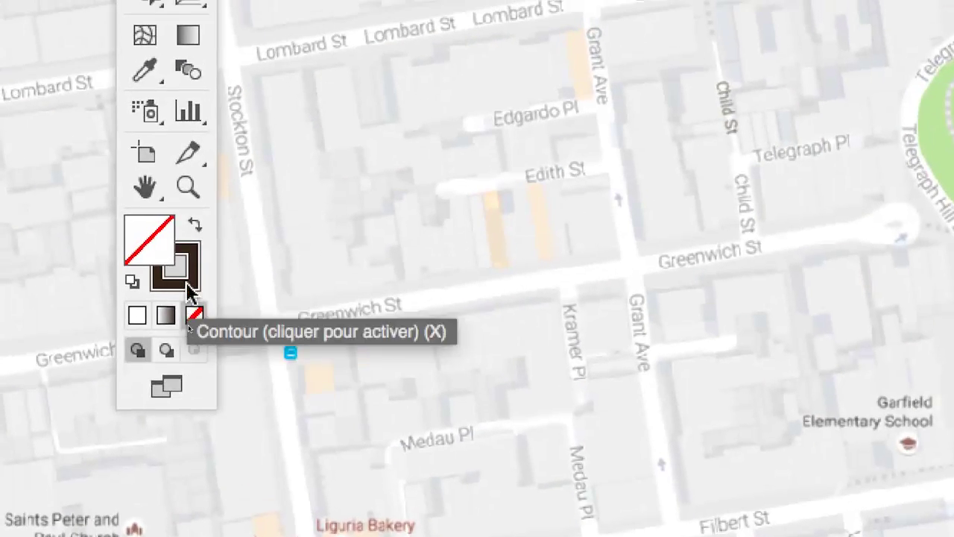
pyautogui.click(191, 266)
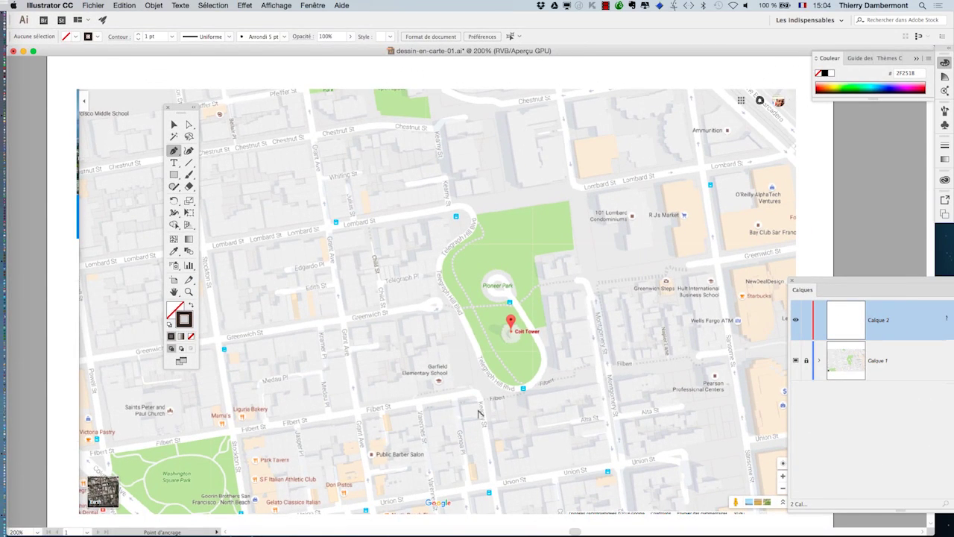
pyautogui.moveTo(170, 108); pyautogui.dragTo(47, 103)
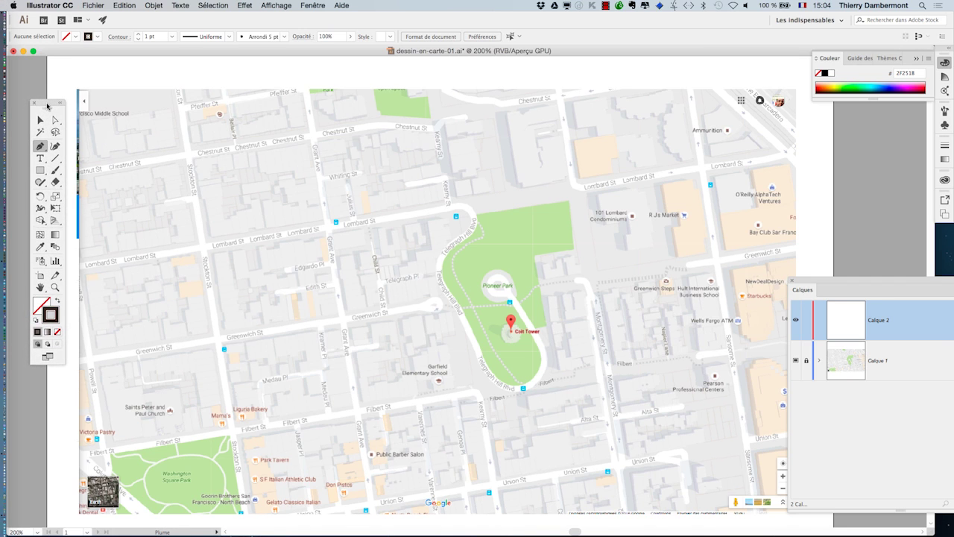
# Zoom in to 800% and bring Lombard St near Pioneer Park into view.
pyautogui.moveTo(47, 103); pyautogui.dragTo(44, 99)
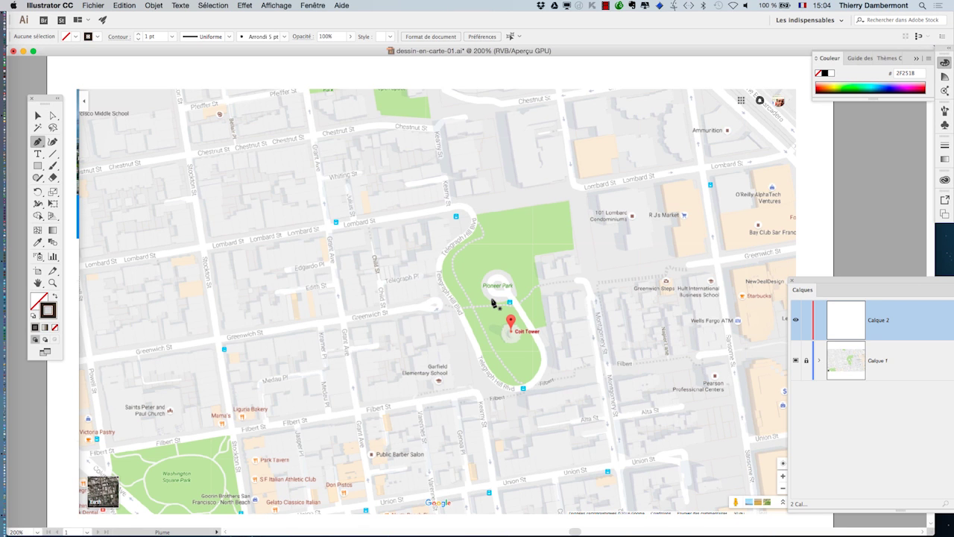
pyautogui.scroll(1, 439, 274)
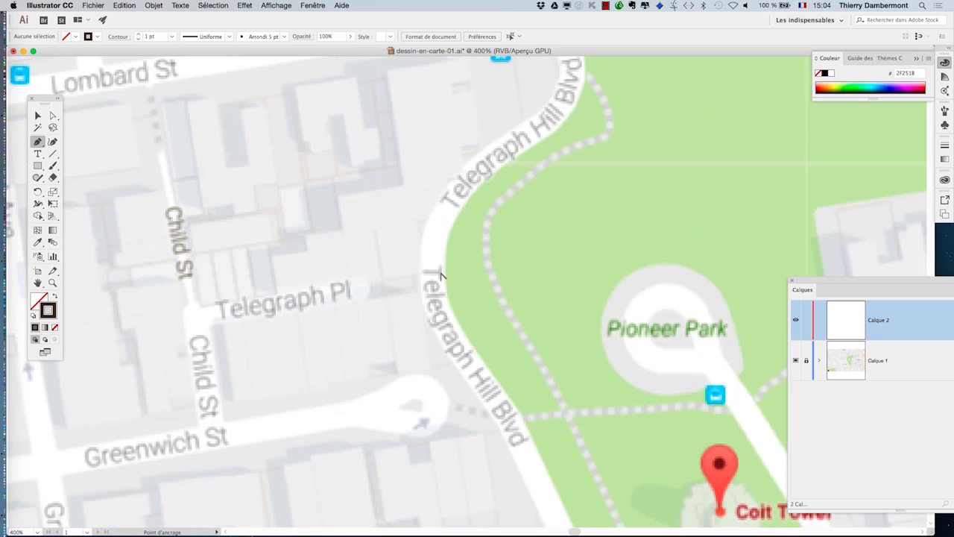
pyautogui.scroll(1, 440, 274)
pyautogui.moveTo(517, 252); pyautogui.dragTo(520, 345)
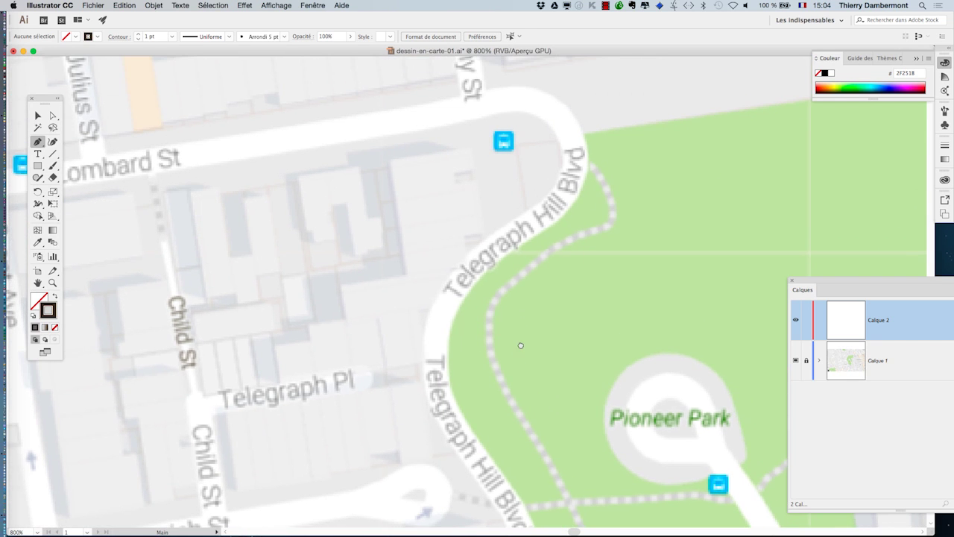
# Trace a trial path along Lombard St toward Telegraph Hill Blvd, then undo it entirely.
pyautogui.click(192, 154)
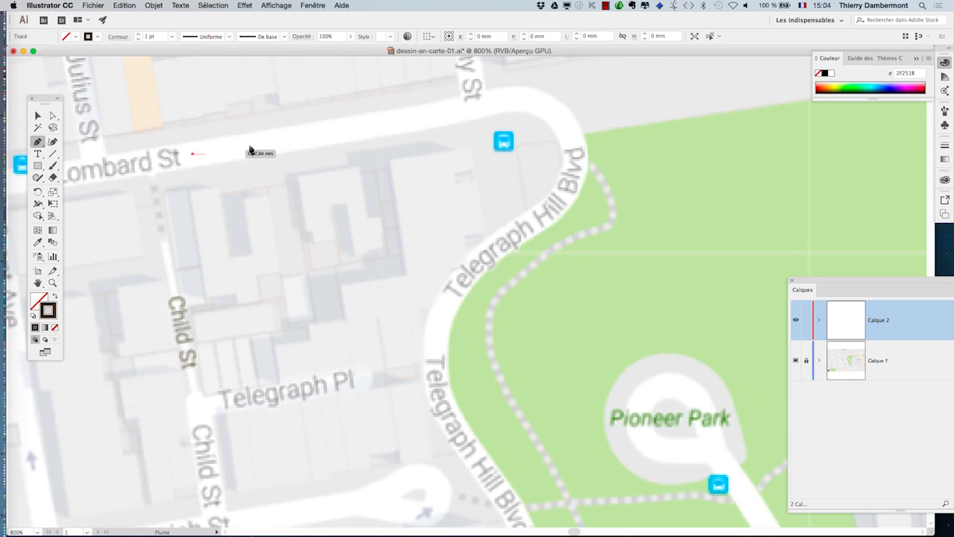
pyautogui.click(508, 98)
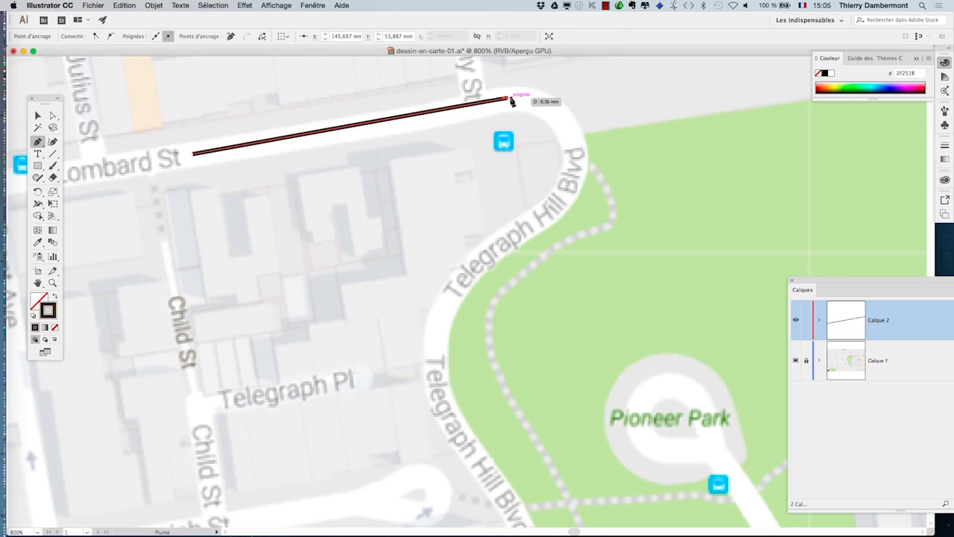
pyautogui.press('super+z')
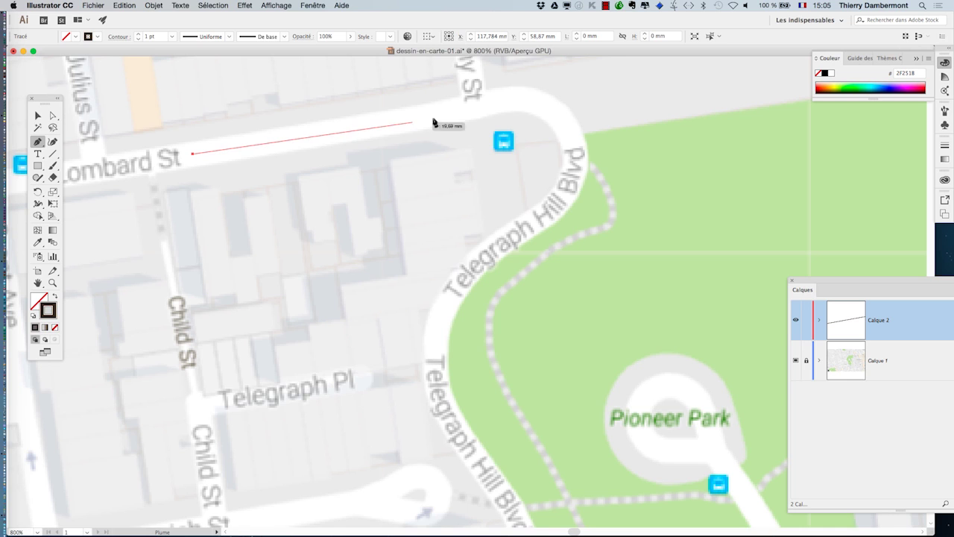
pyautogui.click(502, 100)
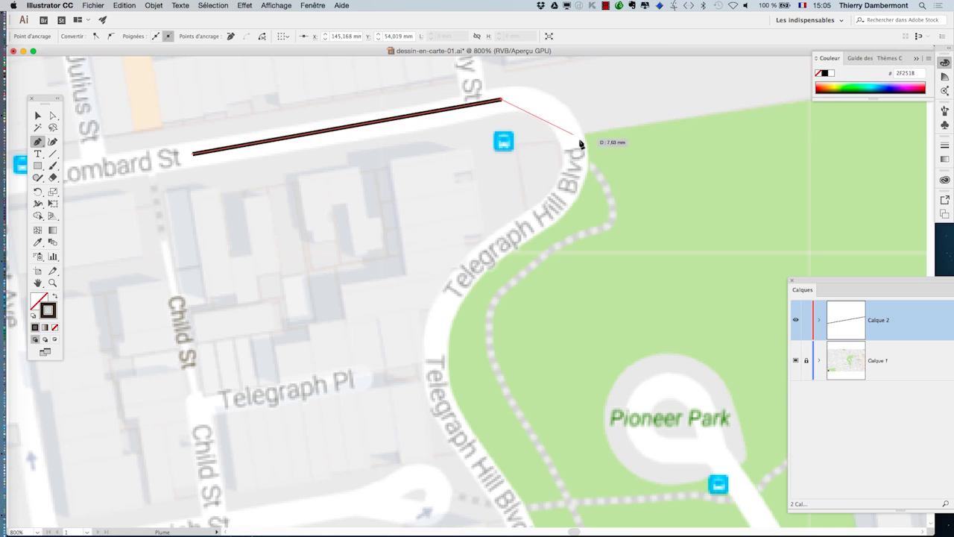
pyautogui.click(578, 164)
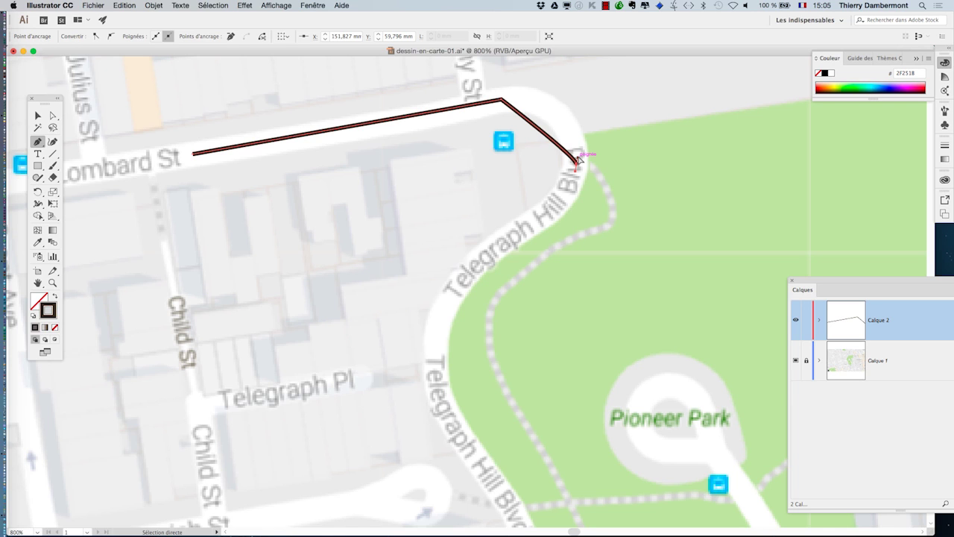
pyautogui.hotkey('ctrl', 'z')
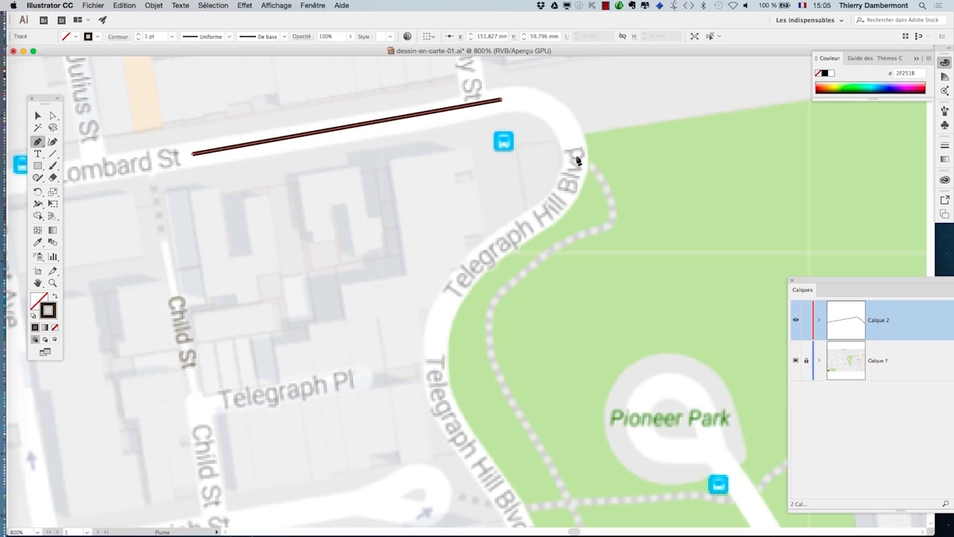
pyautogui.hotkey('ctrl', 'z')
pyautogui.moveTo(46, 101); pyautogui.dragTo(688, 90)
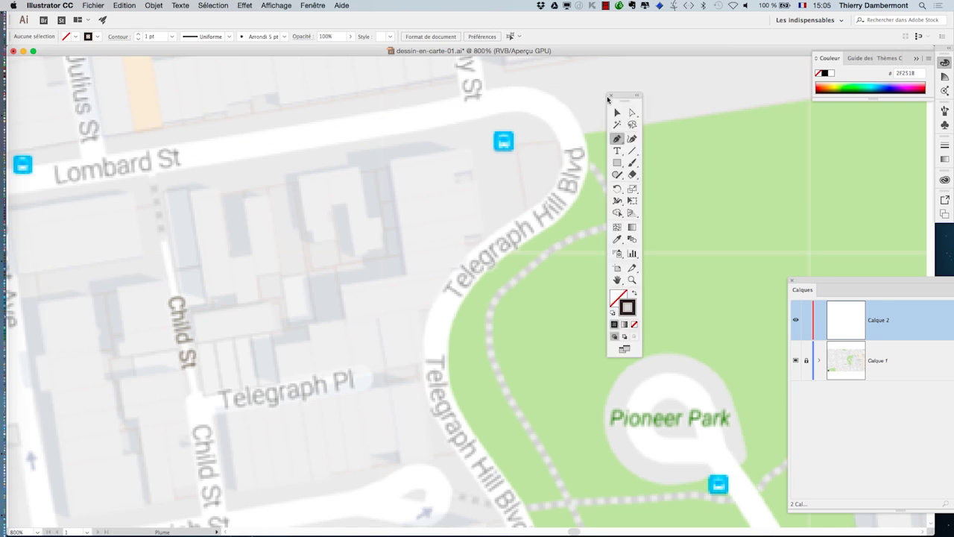
pyautogui.click(695, 107)
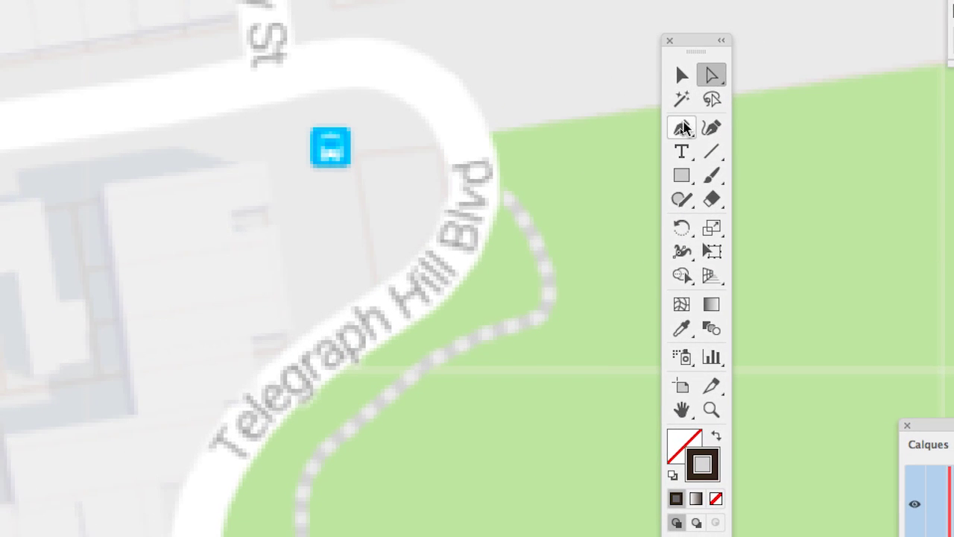
pyautogui.click(682, 127)
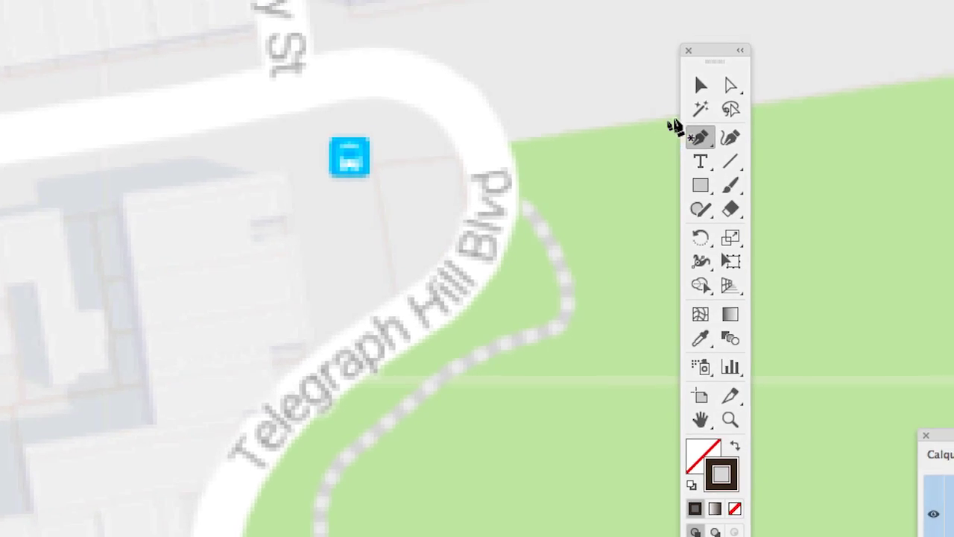
pyautogui.click(693, 108)
pyautogui.click(683, 125)
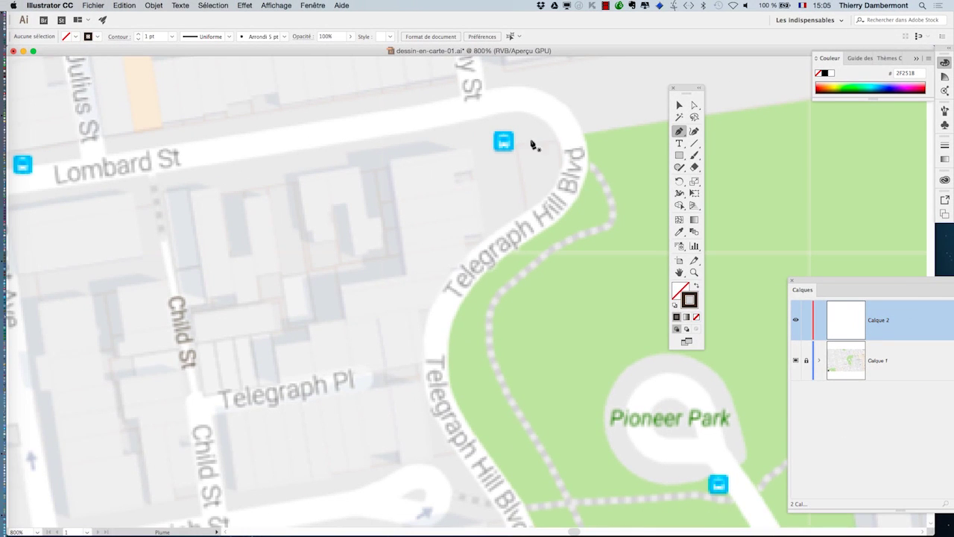
# Trace Lombard St and curve smoothly into Telegraph Hill Blvd.
pyautogui.click(195, 152)
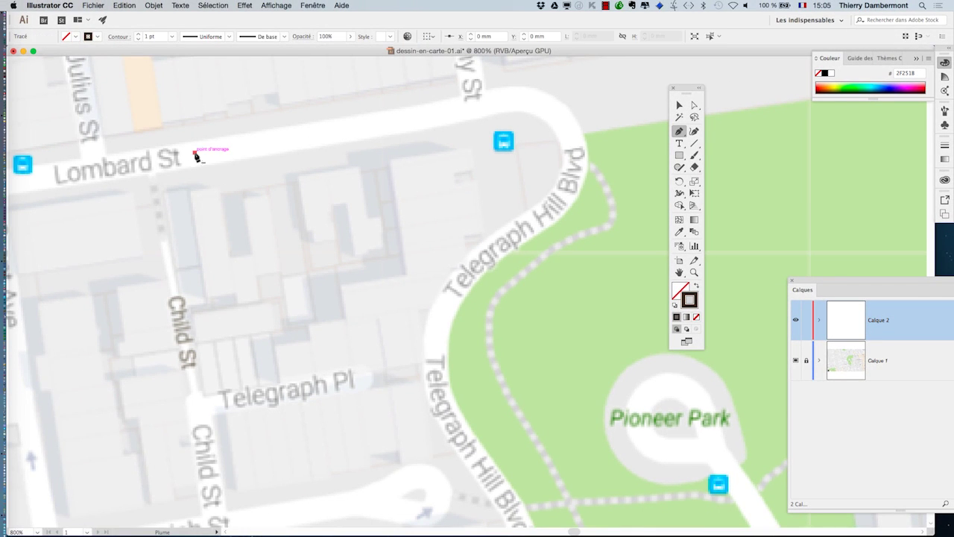
pyautogui.click(496, 100)
pyautogui.click(574, 170)
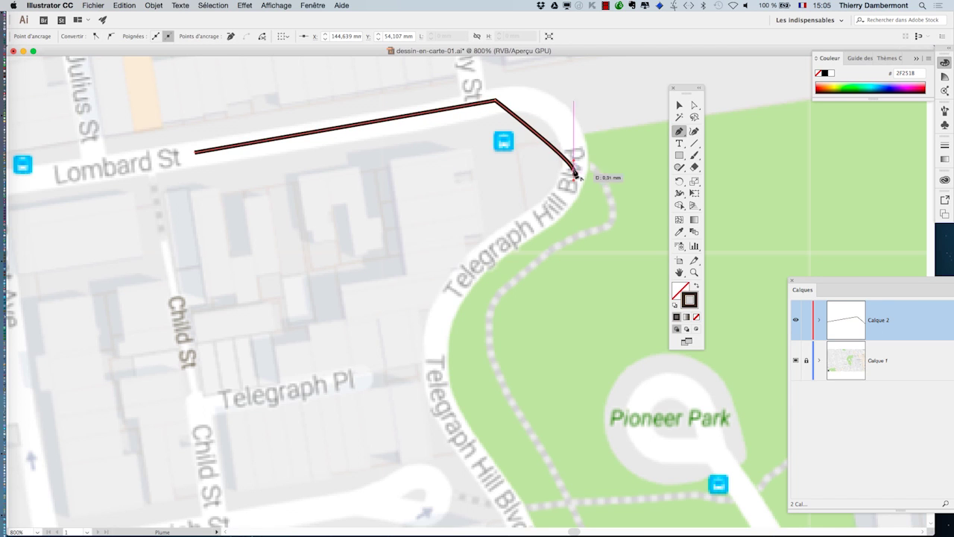
pyautogui.moveTo(573, 170)
pyautogui.mouseDown()
pyautogui.moveTo(504, 252)
pyautogui.moveTo(557, 213)
pyautogui.mouseUp()
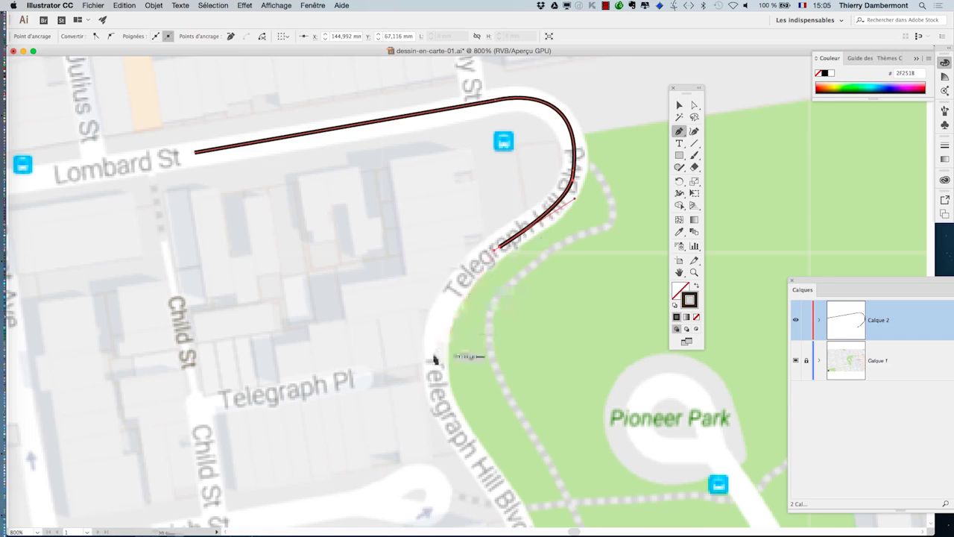
pyautogui.moveTo(435, 381)
pyautogui.mouseDown()
pyautogui.moveTo(440, 395)
pyautogui.moveTo(429, 336)
pyautogui.mouseUp()
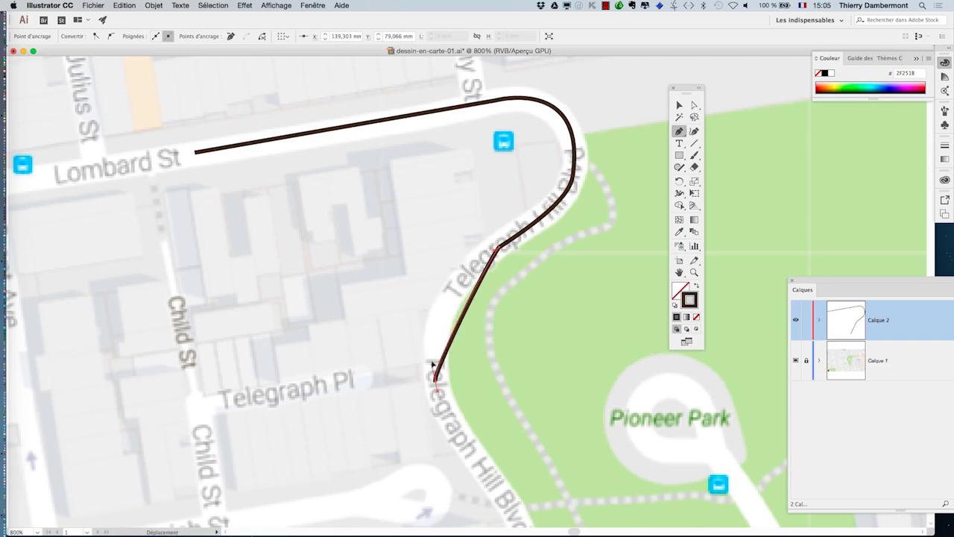
# Continue the path down Telegraph Hill Blvd to the bottom bend near Filbert.
pyautogui.scroll(-10, 429, 335)
pyautogui.hscroll(5, 429, 335)
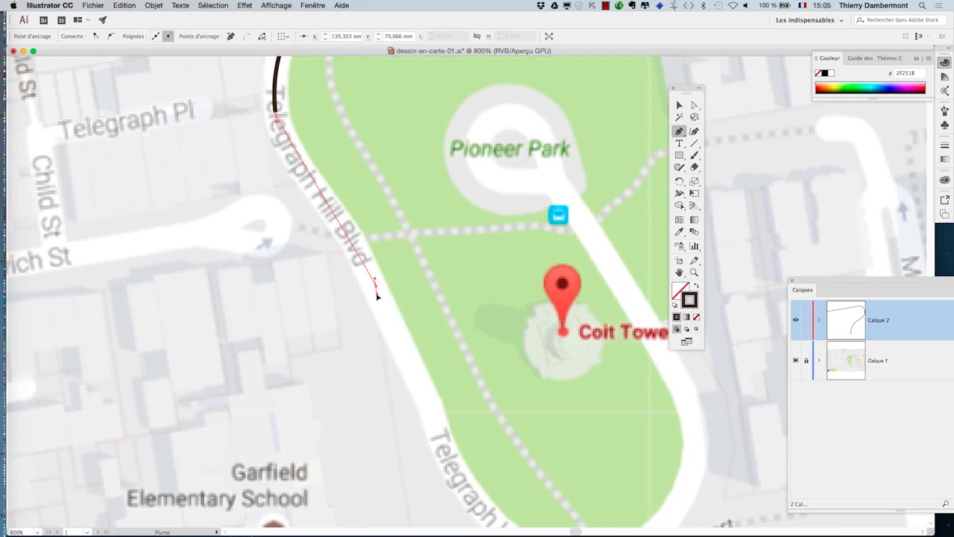
pyautogui.moveTo(377, 286); pyautogui.dragTo(376, 283)
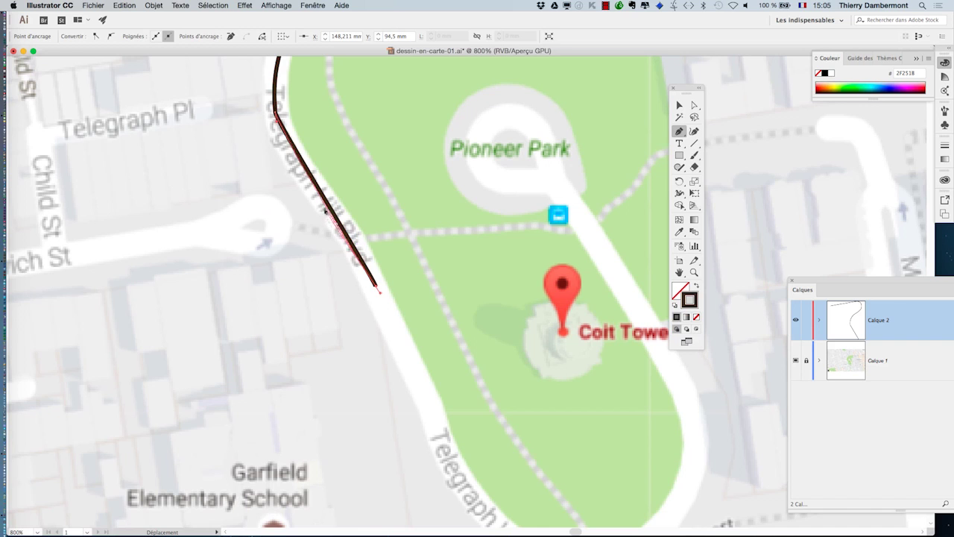
pyautogui.click(377, 287)
pyautogui.click(454, 470)
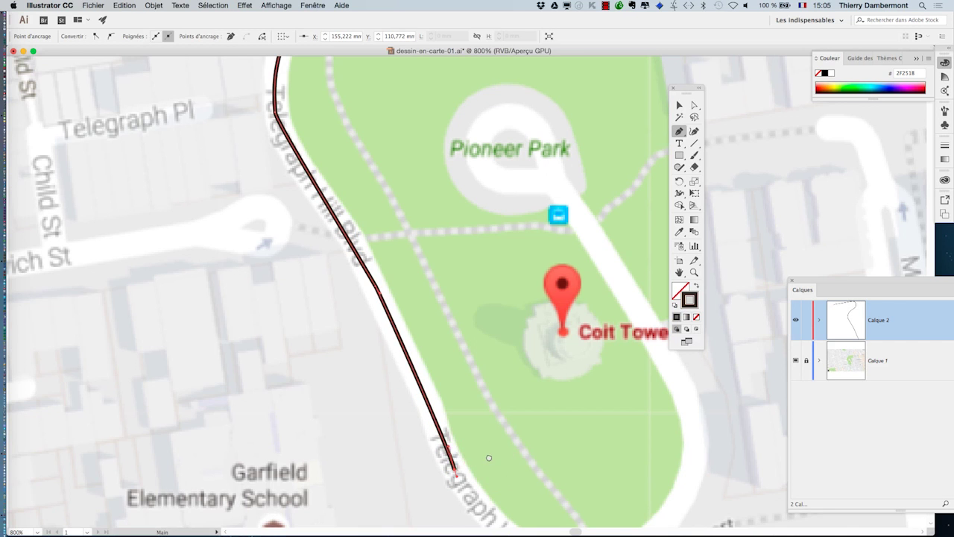
pyautogui.scroll(-5, 488, 454)
pyautogui.hscroll(4, 488, 454)
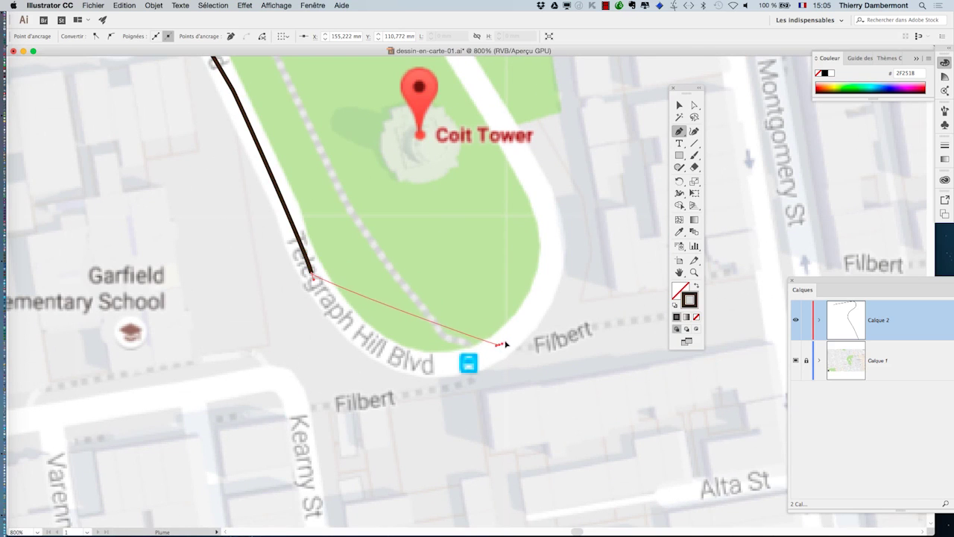
pyautogui.moveTo(497, 344)
pyautogui.mouseDown()
pyautogui.moveTo(507, 340)
pyautogui.moveTo(455, 386)
pyautogui.mouseUp()
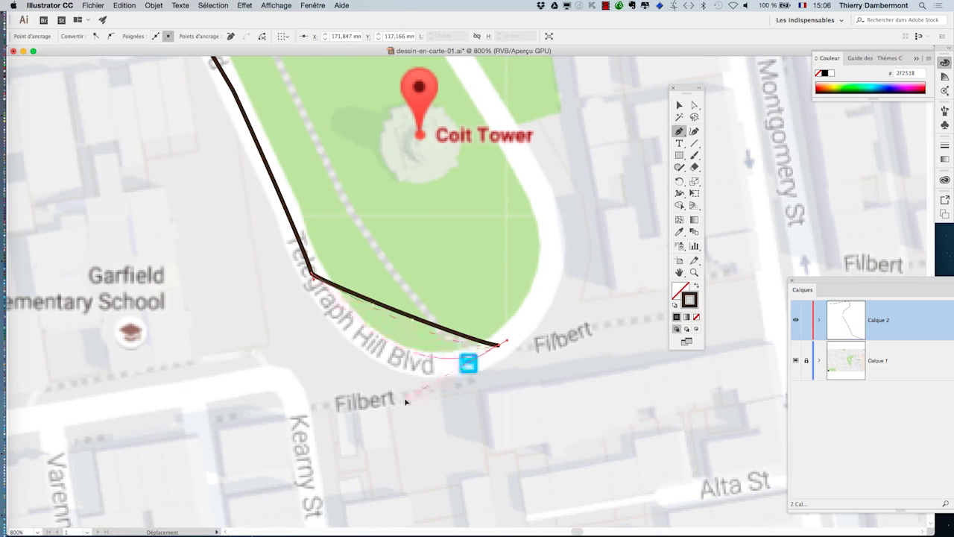
# Curve the path up the park's east side, end near Pioneer Park, and deselect it.
pyautogui.click(524, 161)
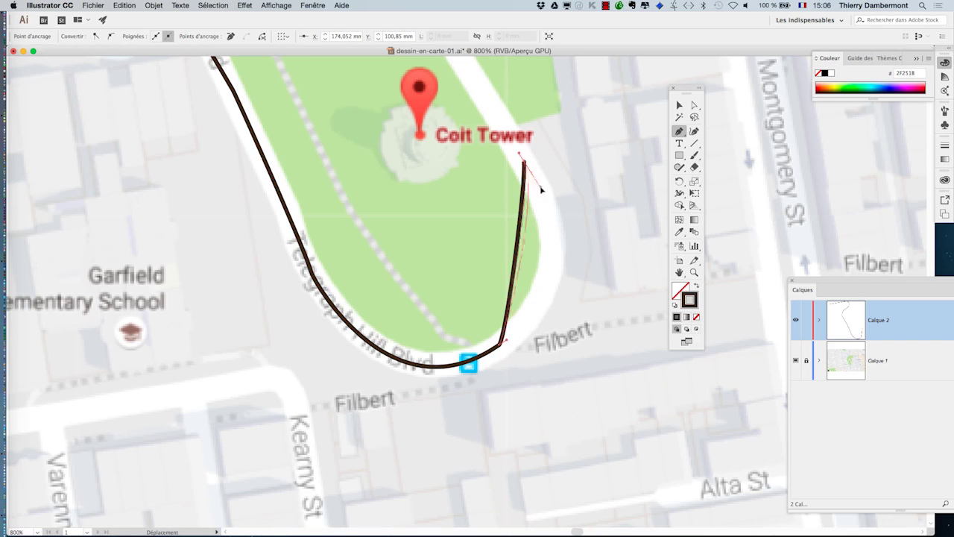
pyautogui.moveTo(525, 169); pyautogui.dragTo(600, 278)
pyautogui.scroll(10, 592, 336)
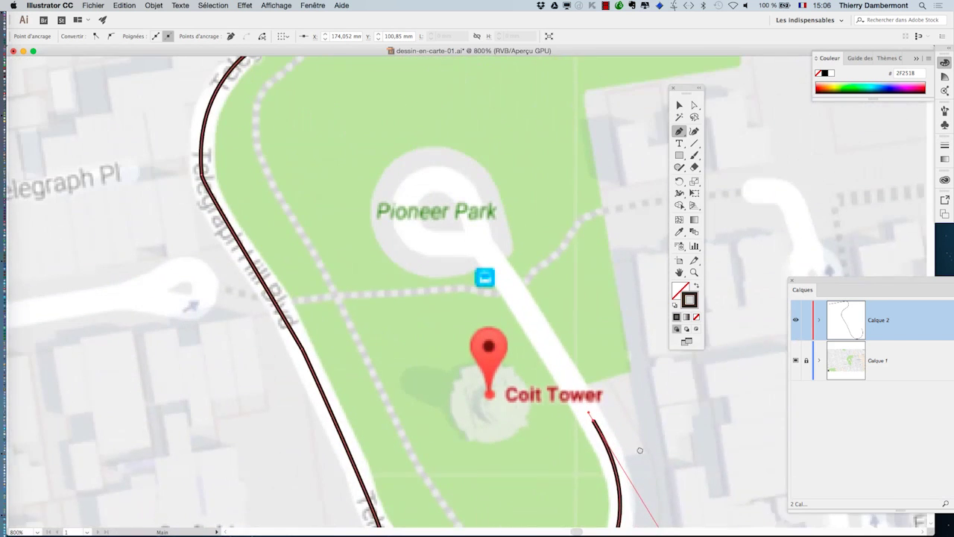
pyautogui.click(490, 266)
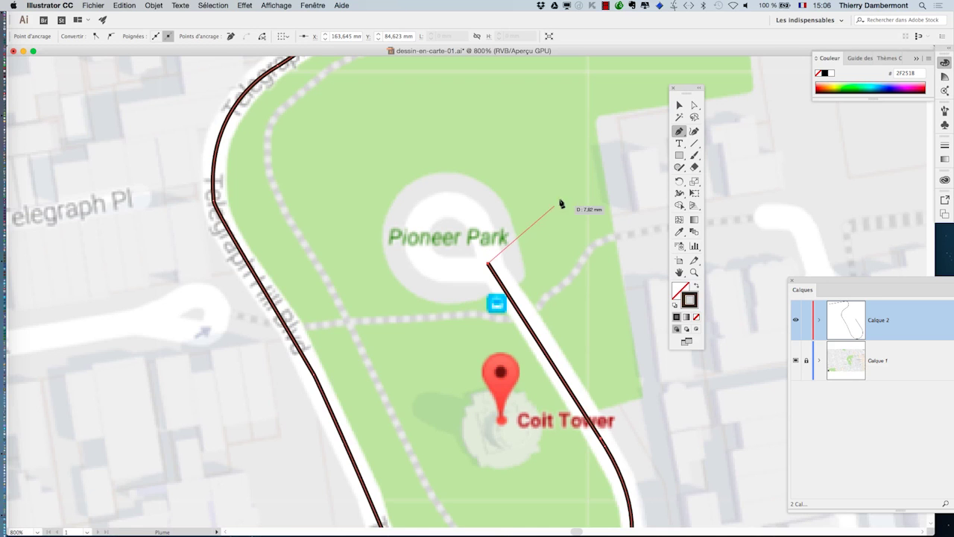
pyautogui.click(678, 106)
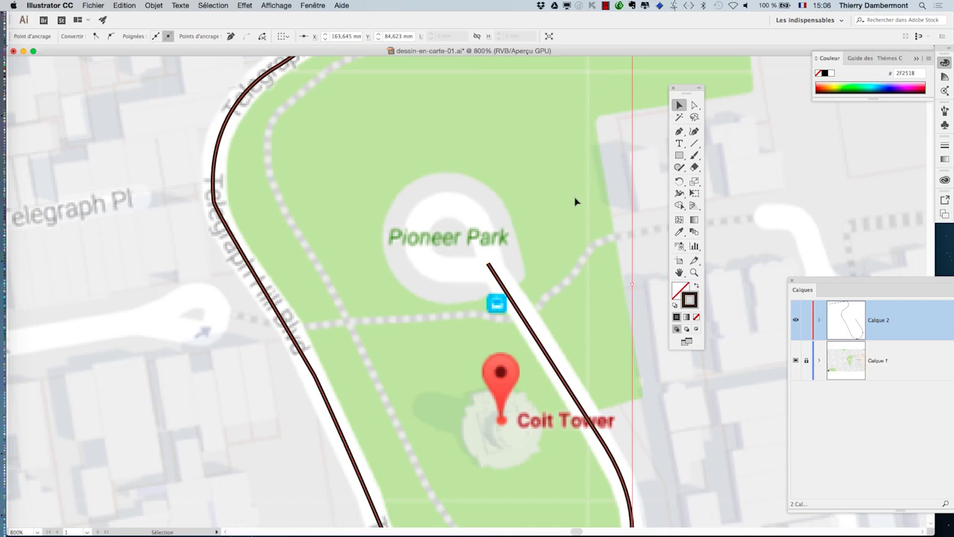
pyautogui.click(699, 107)
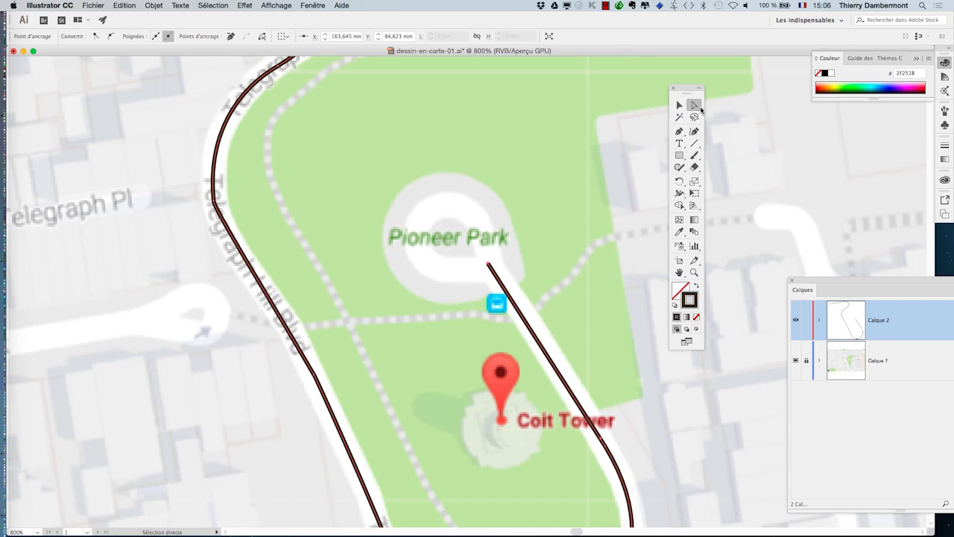
pyautogui.click(742, 123)
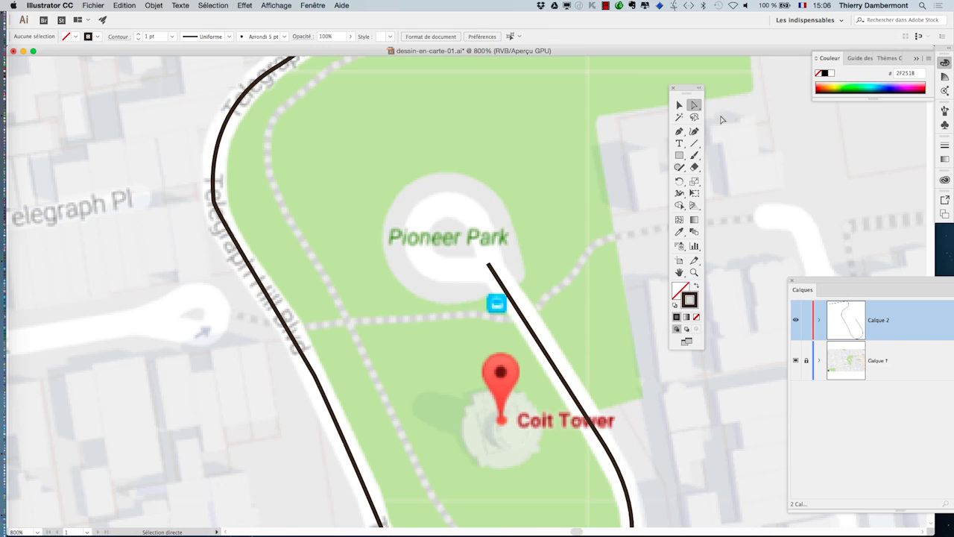
# Zoom out and pan to the streets west of the park, Pen tool ready.
pyautogui.press('super+minus')
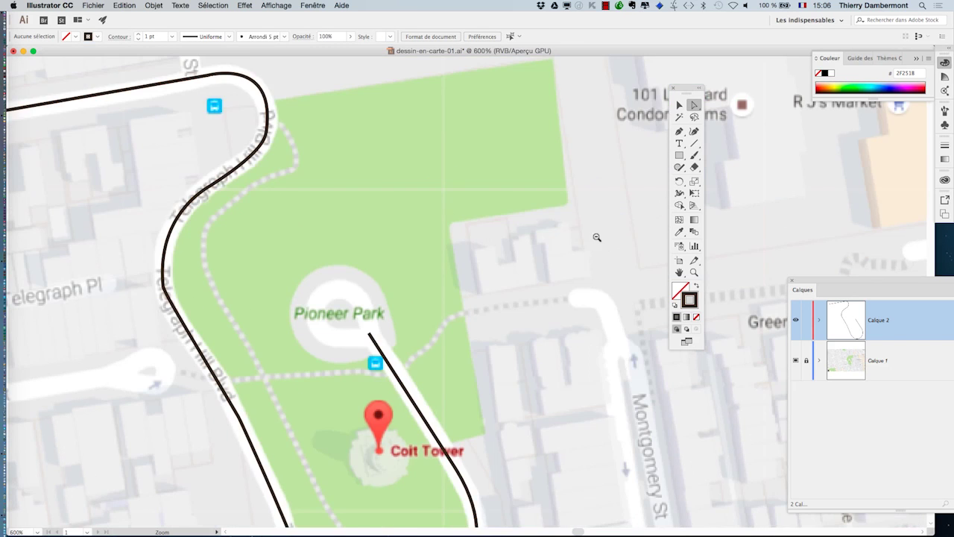
pyautogui.scroll(-1, 525, 294)
pyautogui.scroll(-4, 526, 294)
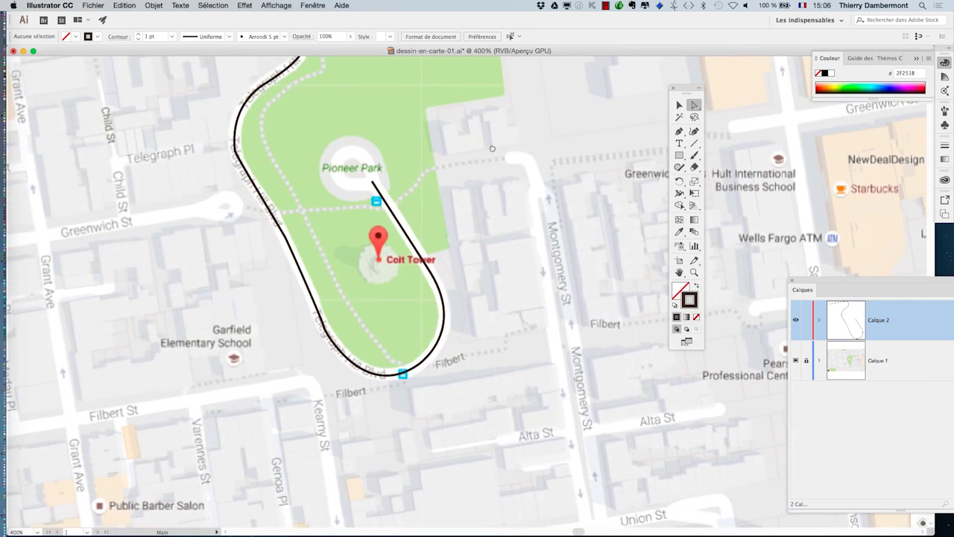
pyautogui.click(679, 131)
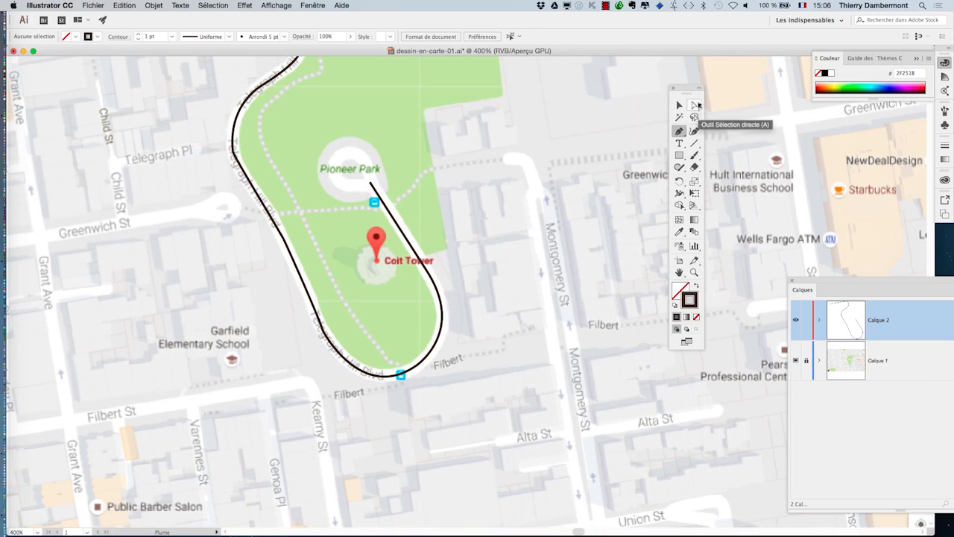
pyautogui.click(695, 106)
pyautogui.click(681, 133)
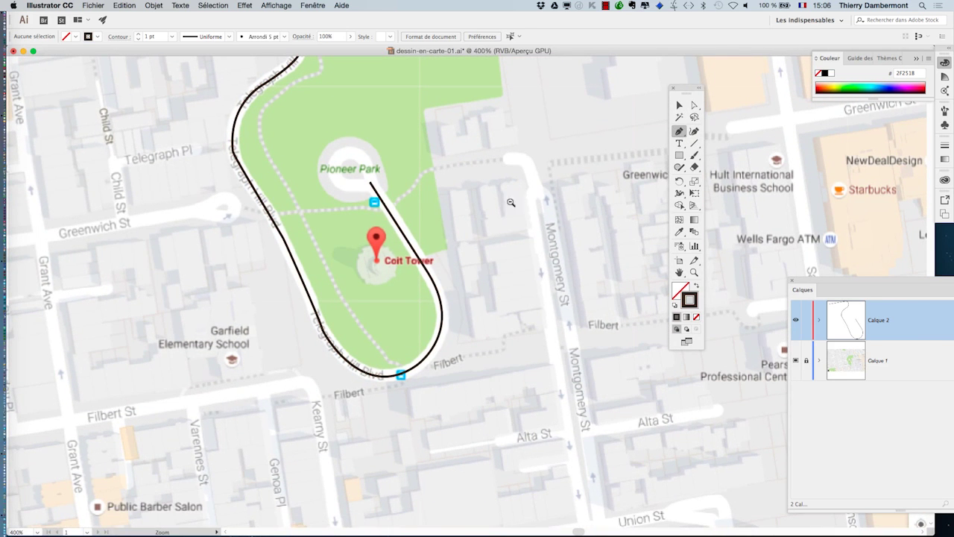
pyautogui.moveTo(212, 220); pyautogui.dragTo(470, 226)
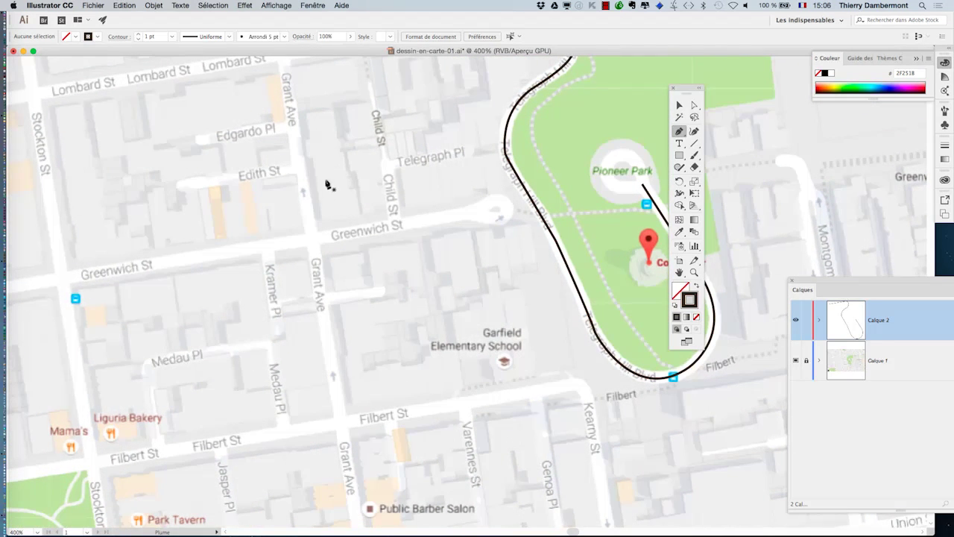
# Draw straight lines for Greenwich St and for Grant Ave from Filbert to Lombard.
pyautogui.click(61, 280)
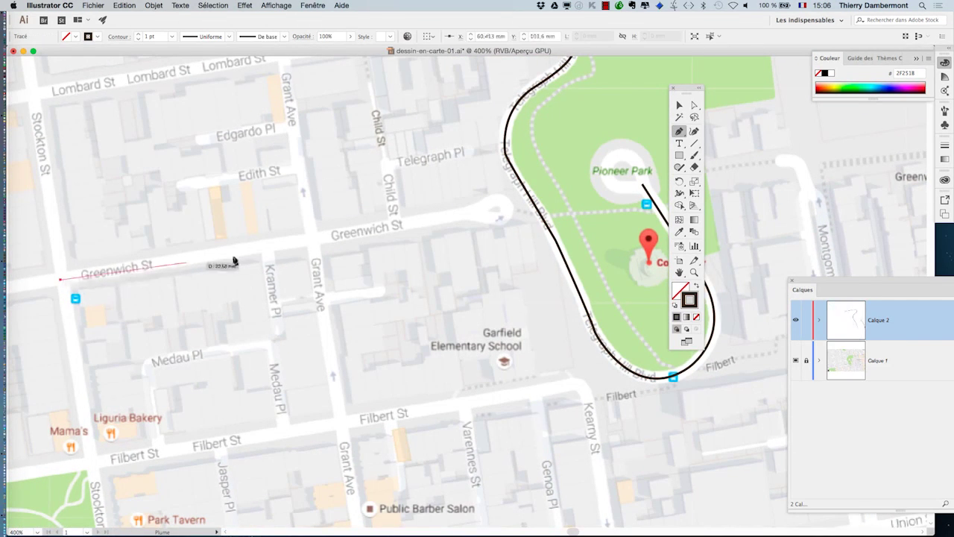
pyautogui.click(473, 214)
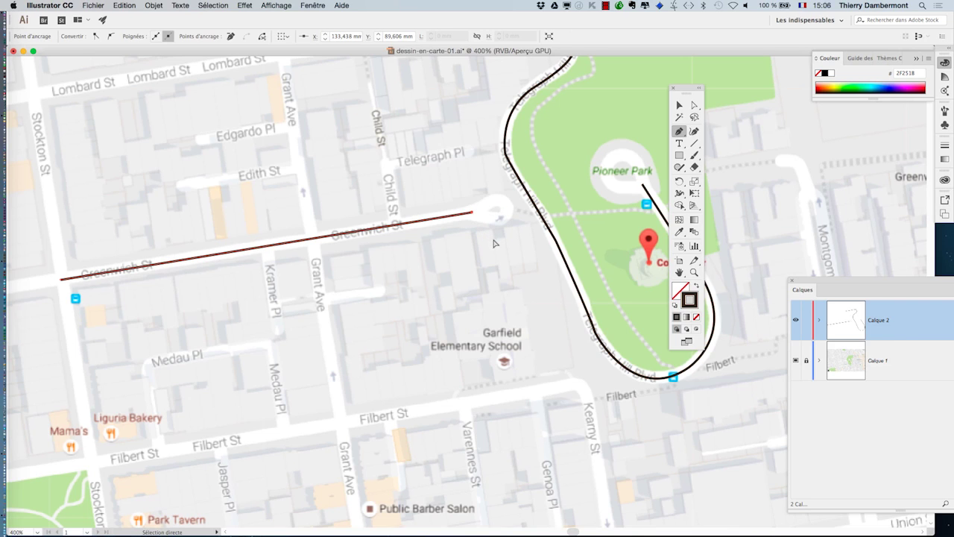
pyautogui.keyDown('super'); pyautogui.click(493, 243); pyautogui.keyUp('super')
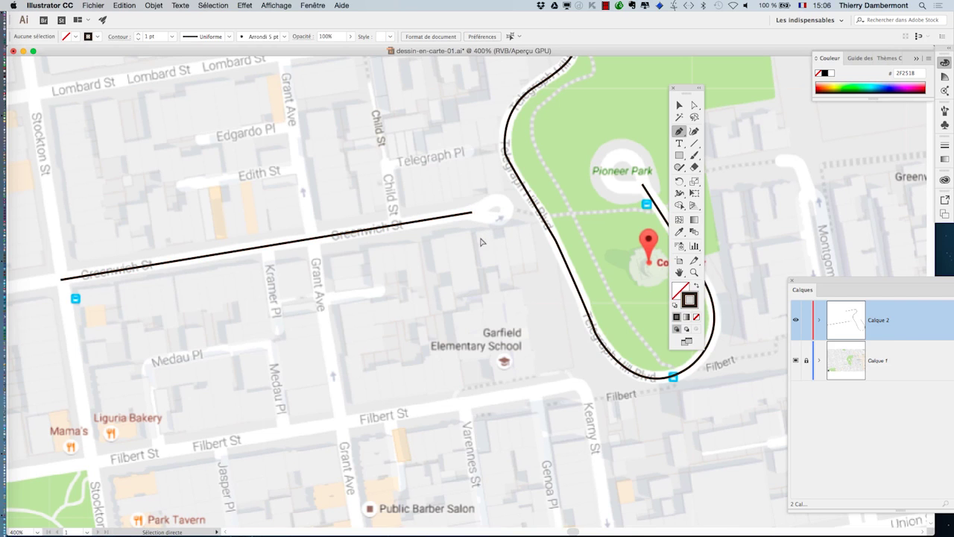
pyautogui.click(341, 426)
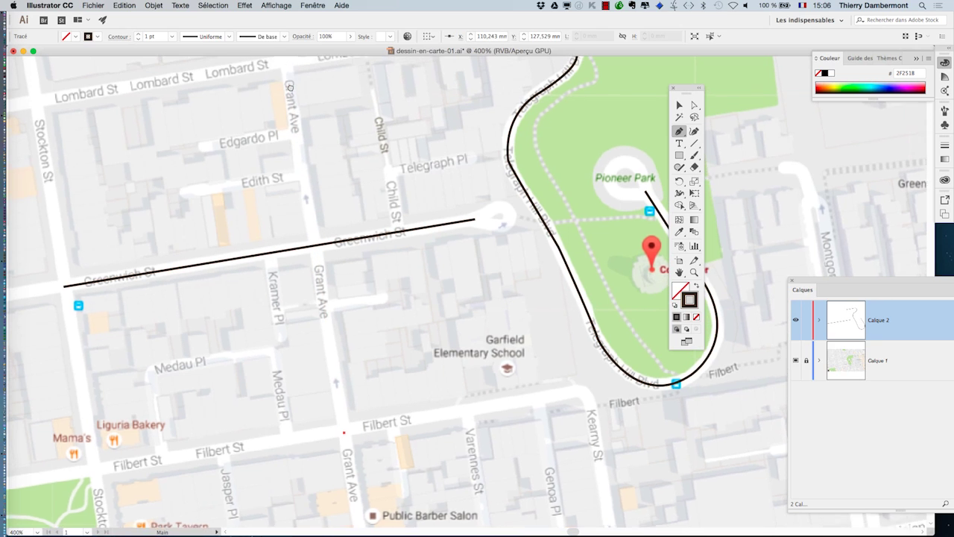
pyautogui.scroll(3, 290, 82)
pyautogui.click(295, 101)
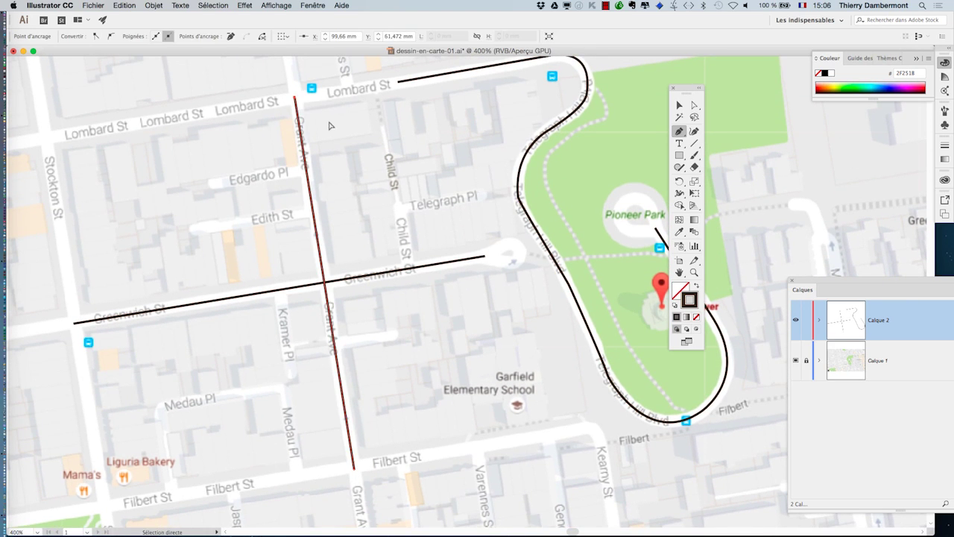
pyautogui.keyDown('super'); pyautogui.click(295, 100); pyautogui.keyUp('super')
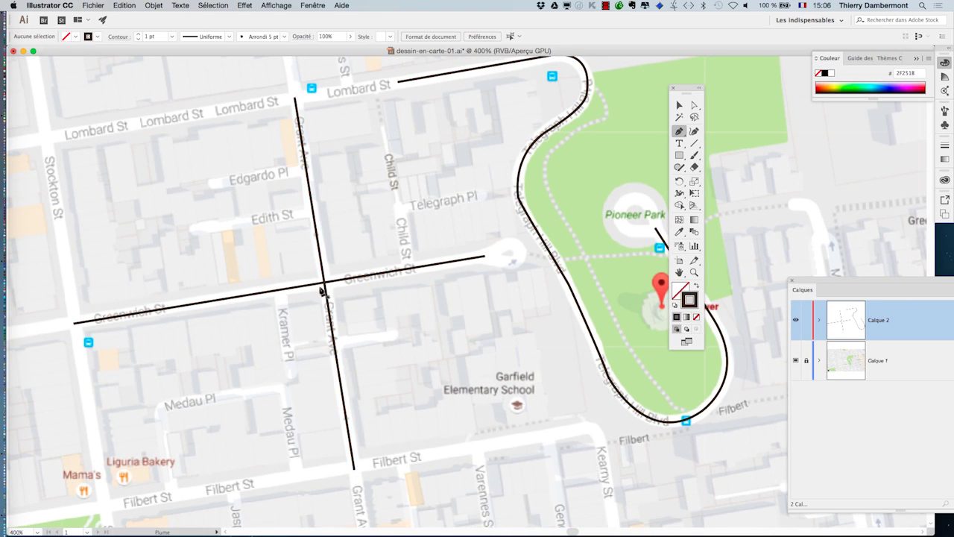
# Extend Lombard St west to Stockton St and trace Edith St to Grant Ave.
pyautogui.click(46, 139)
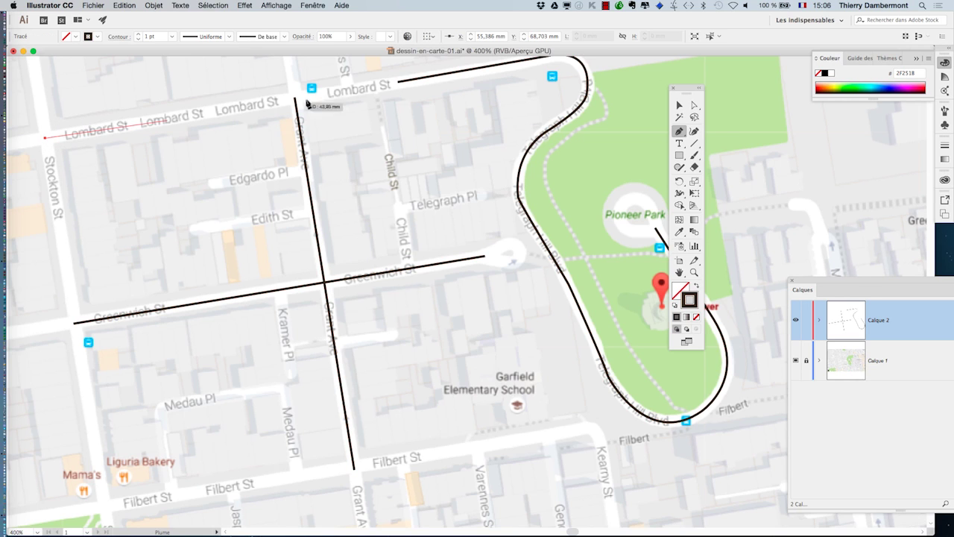
pyautogui.click(398, 84)
pyautogui.keyDown('super'); pyautogui.click(401, 157); pyautogui.keyUp('super')
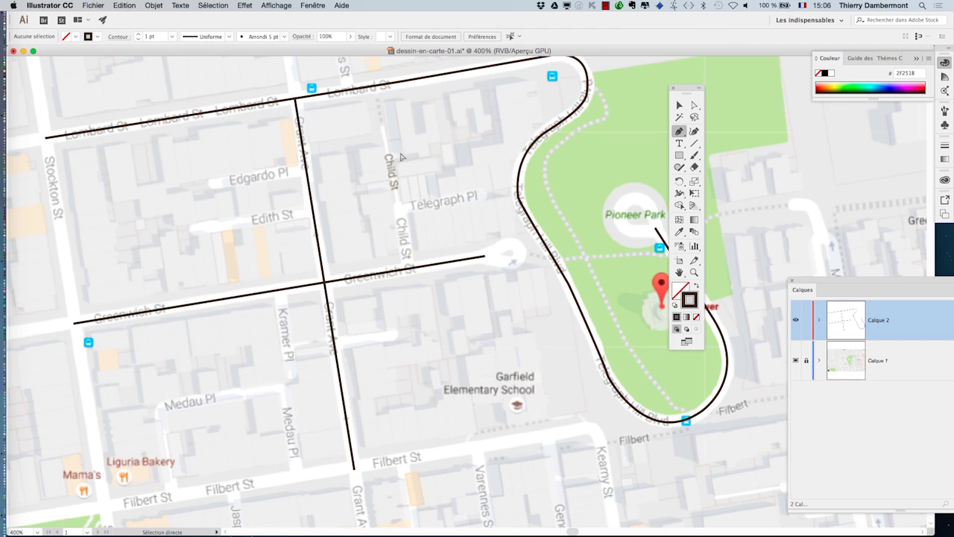
pyautogui.click(199, 228)
pyautogui.click(313, 211)
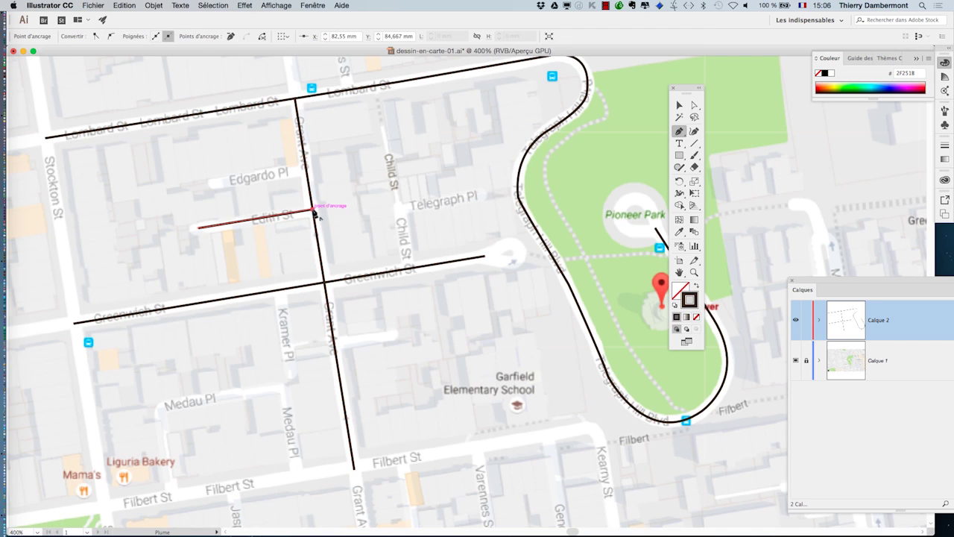
pyautogui.keyDown('super'); pyautogui.click(358, 200); pyautogui.keyUp('super')
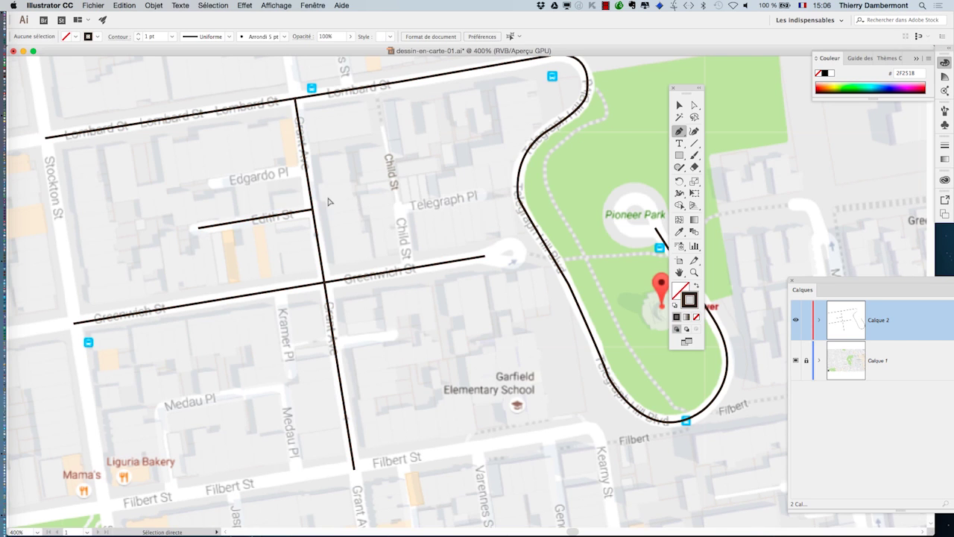
# Trace Edgardo Pl to Grant Ave and Child St from Greenwich to Telegraph Pl.
pyautogui.click(212, 183)
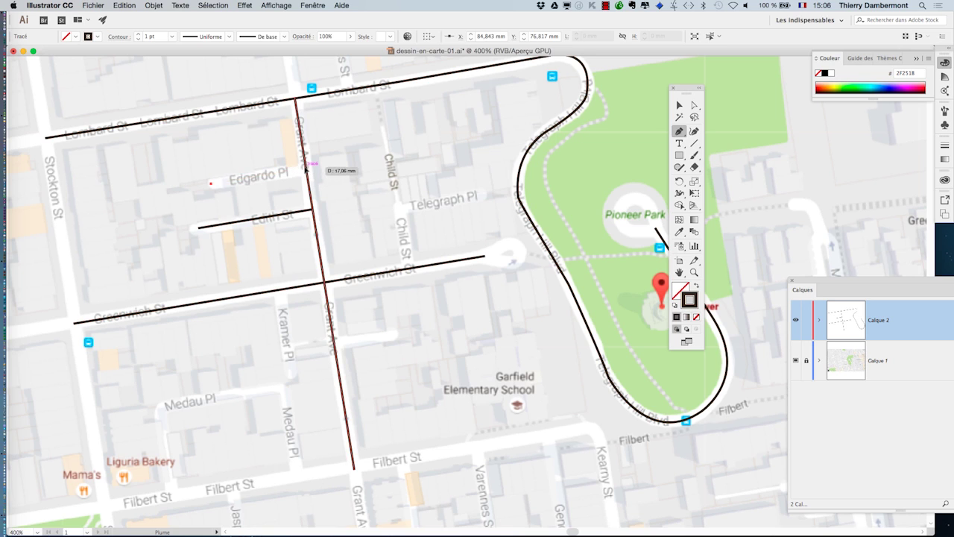
pyautogui.click(305, 167)
pyautogui.keyDown('super'); pyautogui.click(339, 171); pyautogui.keyUp('super')
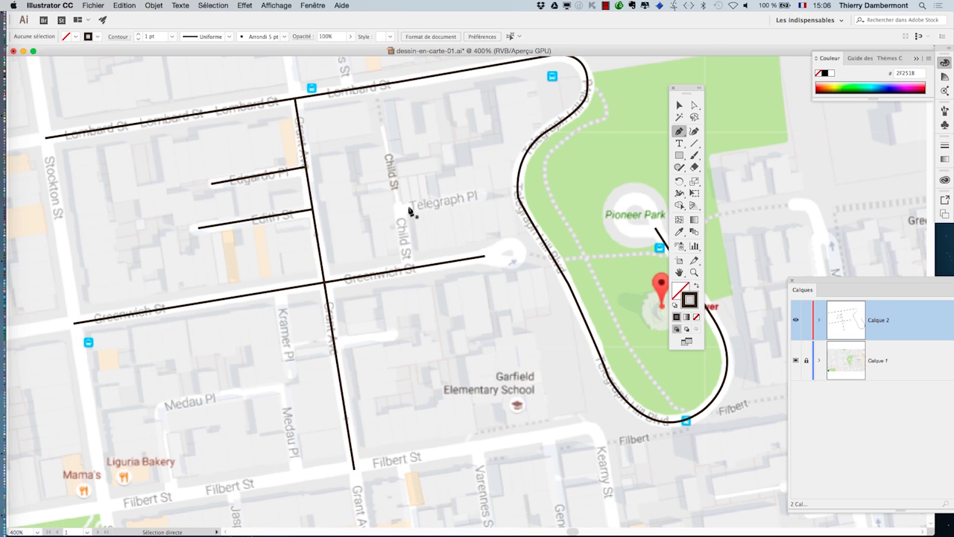
pyautogui.click(410, 271)
pyautogui.click(399, 208)
pyautogui.keyDown('super'); pyautogui.click(429, 246); pyautogui.keyUp('super')
# Trace a side street off Grant Ave and Kramer Pl south from Greenwich St.
pyautogui.click(334, 345)
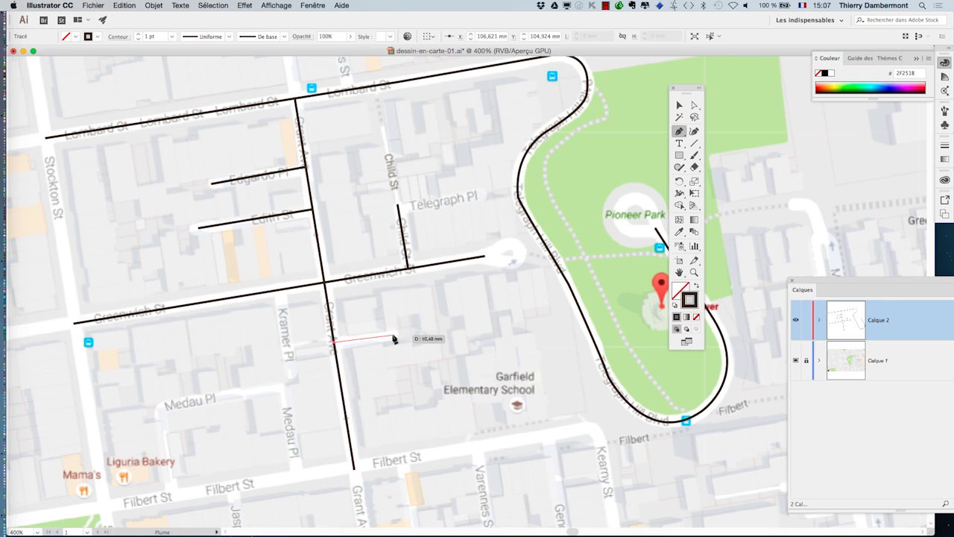
pyautogui.keyDown('super'); pyautogui.click(391, 372); pyautogui.keyUp('super')
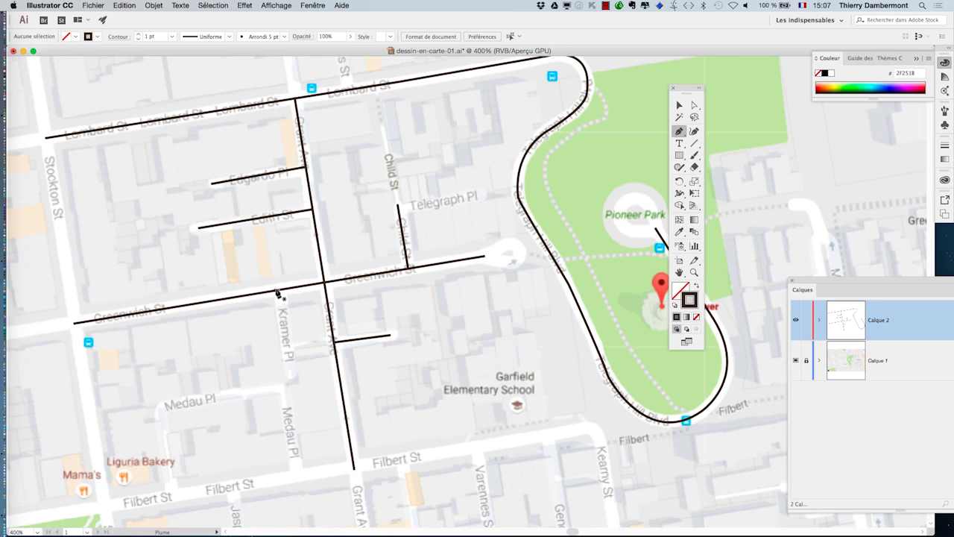
pyautogui.click(279, 291)
pyautogui.click(287, 356)
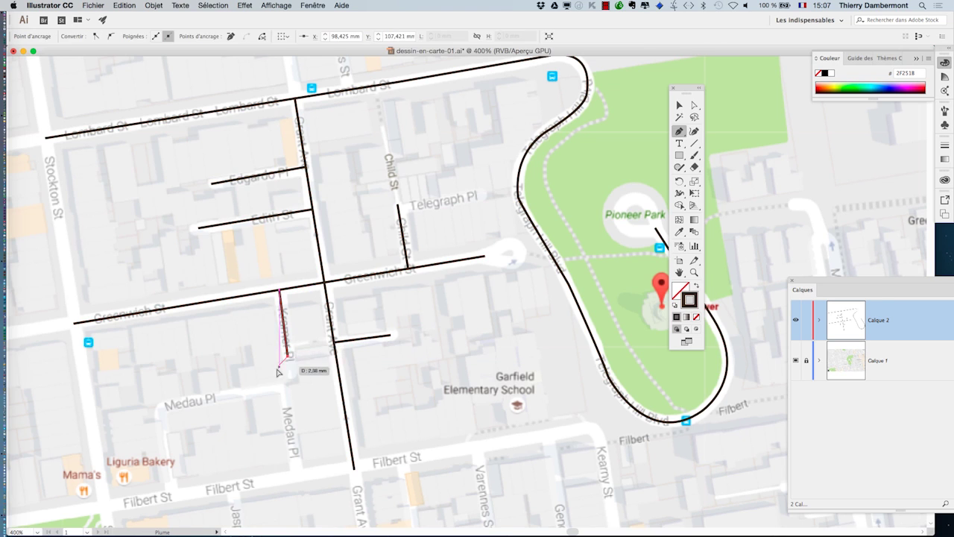
pyautogui.moveTo(266, 418); pyautogui.dragTo(222, 239)
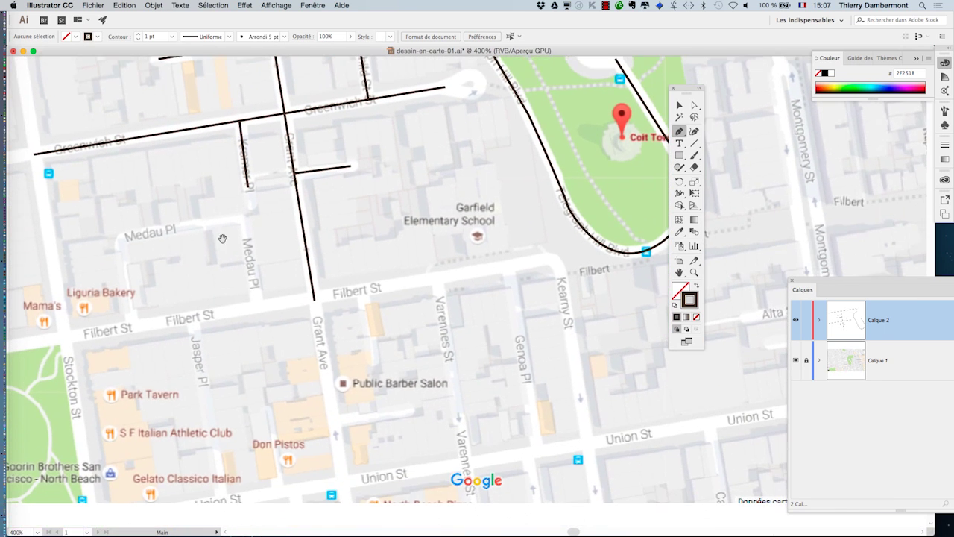
# Draw one path from Greenwich's west end down Stockton, along Filbert, curving down Kearny to Union.
pyautogui.click(34, 154)
pyautogui.click(64, 336)
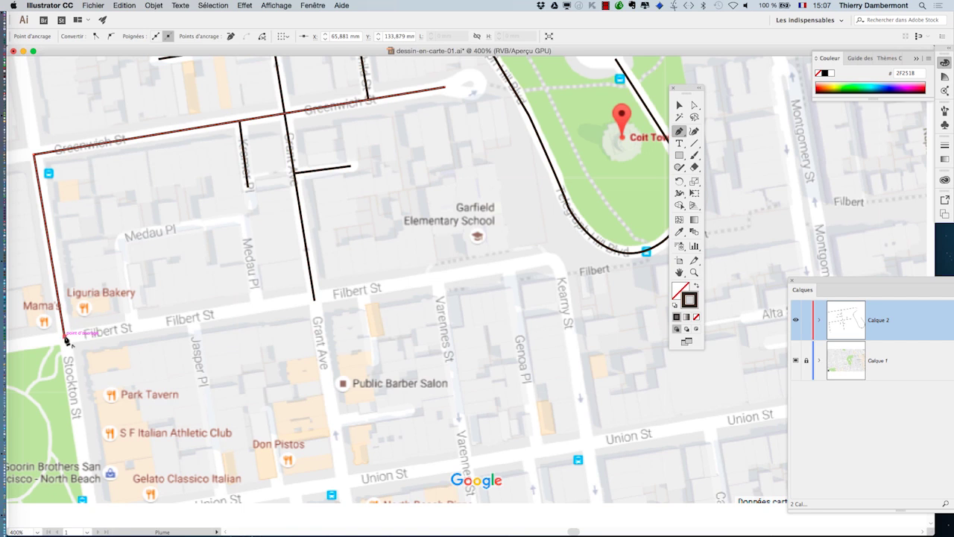
pyautogui.click(520, 264)
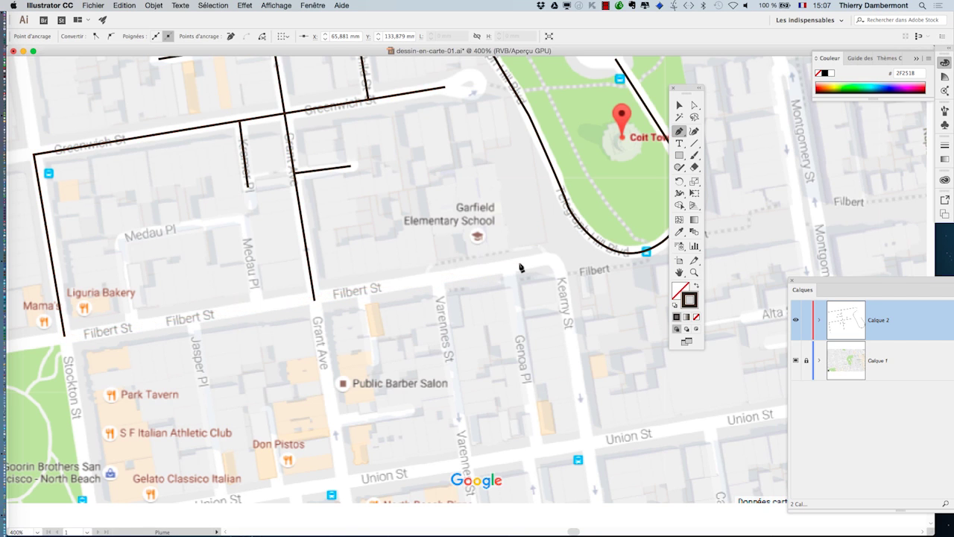
pyautogui.click(563, 279)
pyautogui.moveTo(563, 279); pyautogui.dragTo(564, 312)
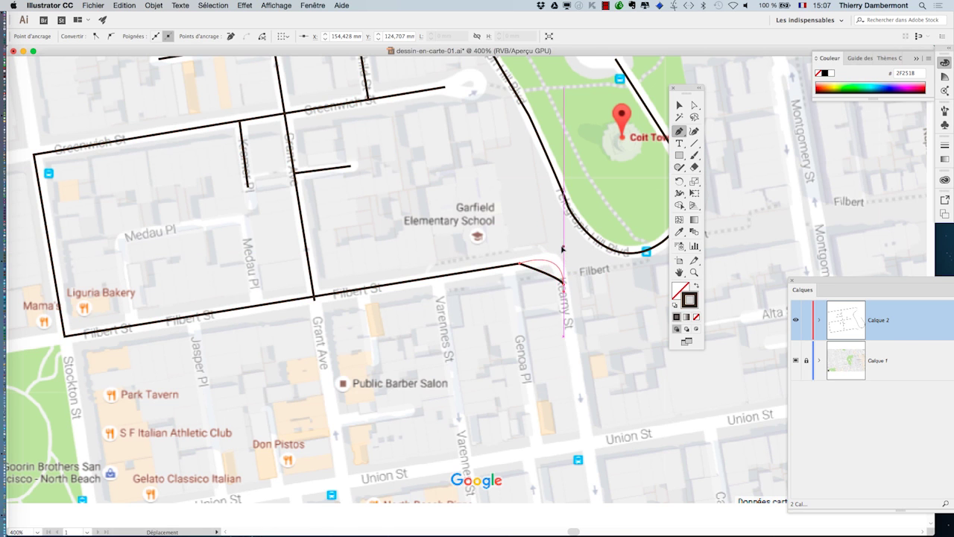
pyautogui.click(588, 443)
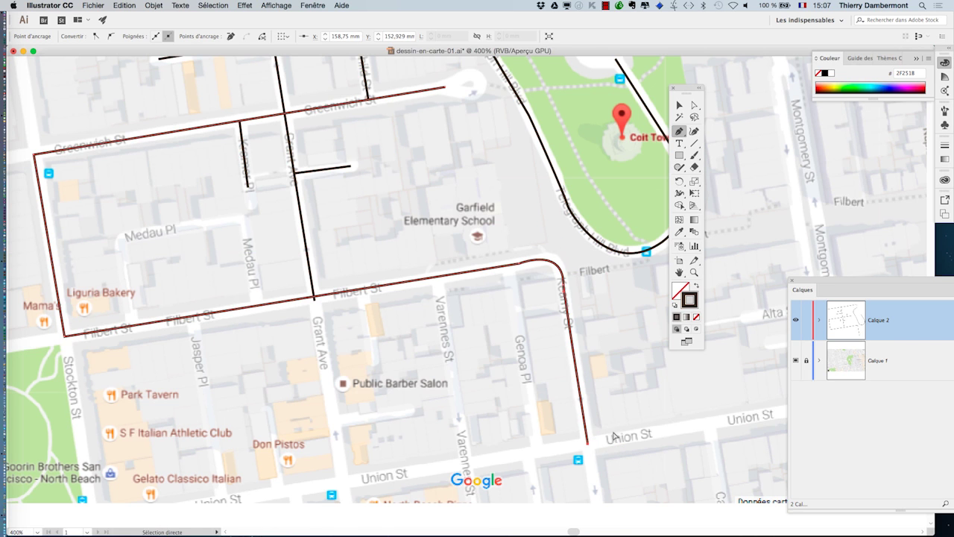
pyautogui.press('super+shift+a')
pyautogui.press('super+minus')
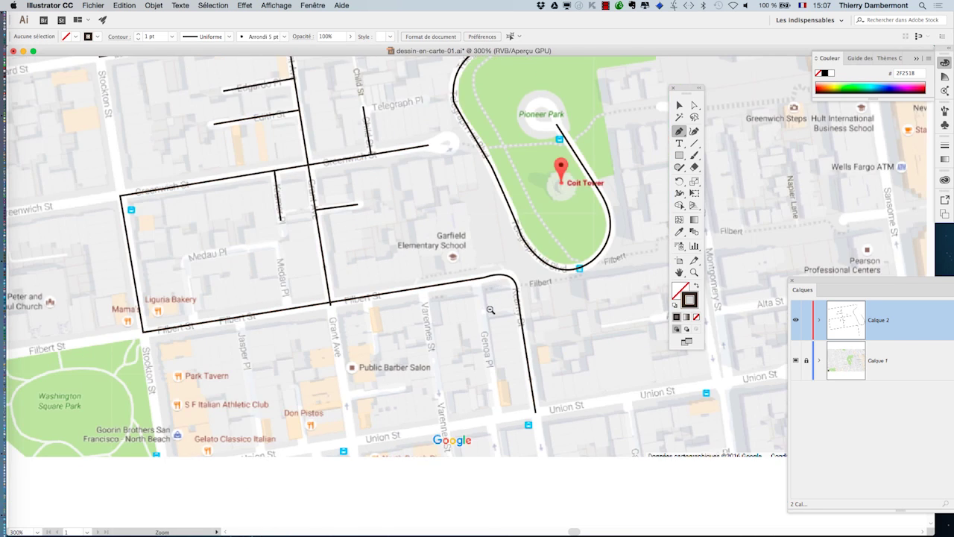
pyautogui.press('super+minus')
# Save the drawing as dessin-en-carte-02.ai with the default Illustrator options.
pyautogui.click(104, 5)
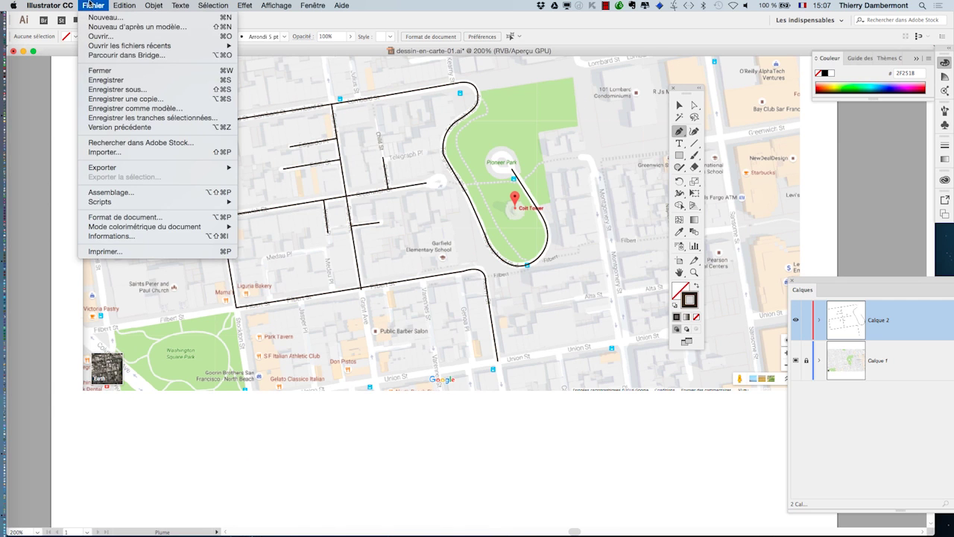
pyautogui.click(136, 89)
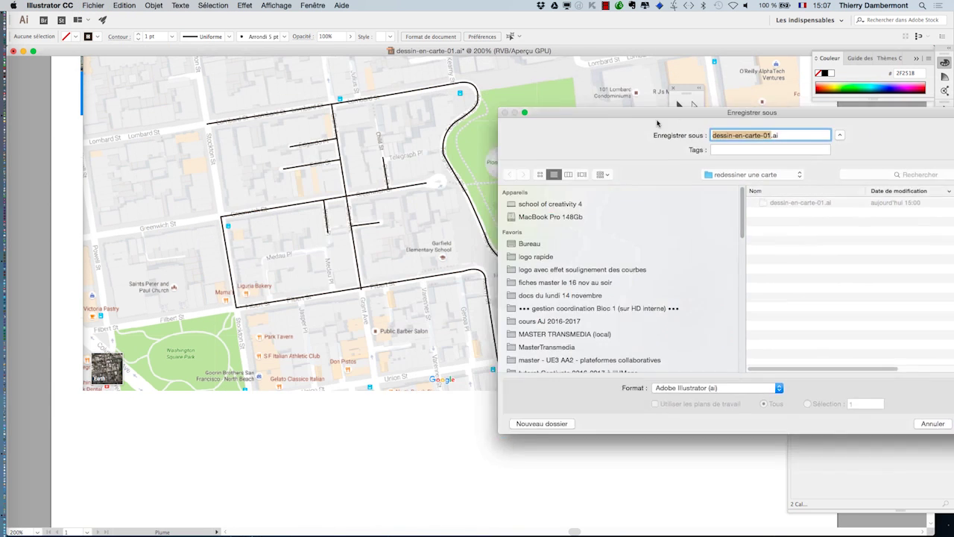
pyautogui.moveTo(355, 70)
pyautogui.mouseDown()
pyautogui.moveTo(694, 184)
pyautogui.moveTo(517, 70)
pyautogui.mouseUp()
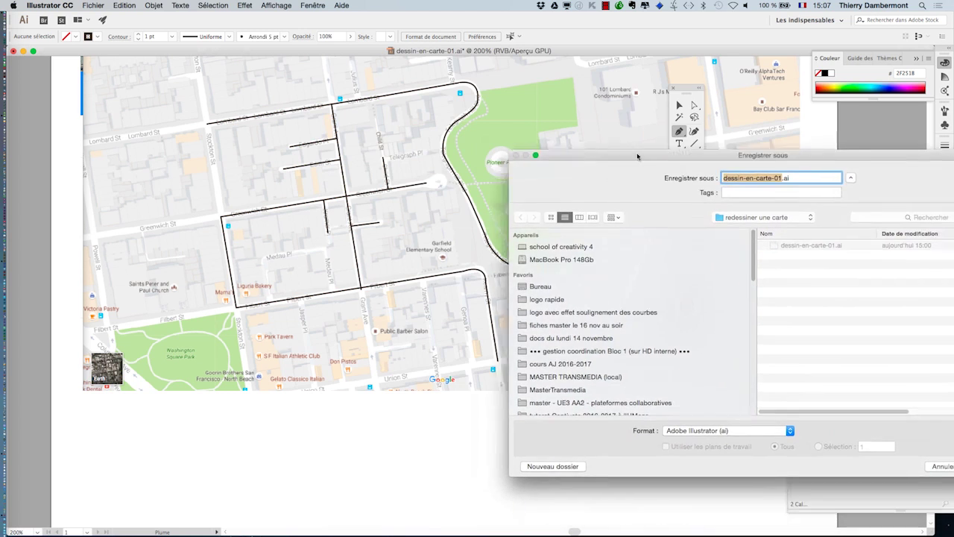
pyautogui.click(660, 92)
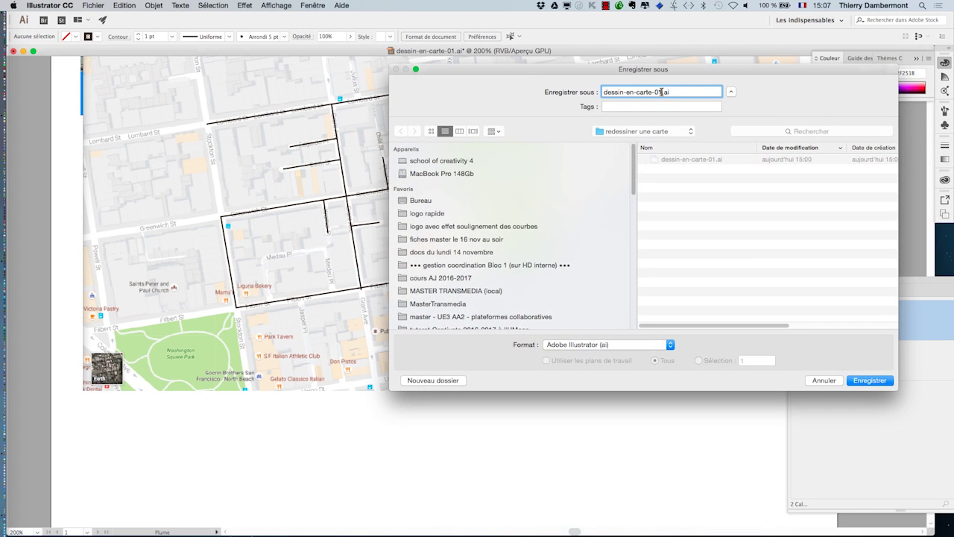
pyautogui.write('2')
pyautogui.press('Return')
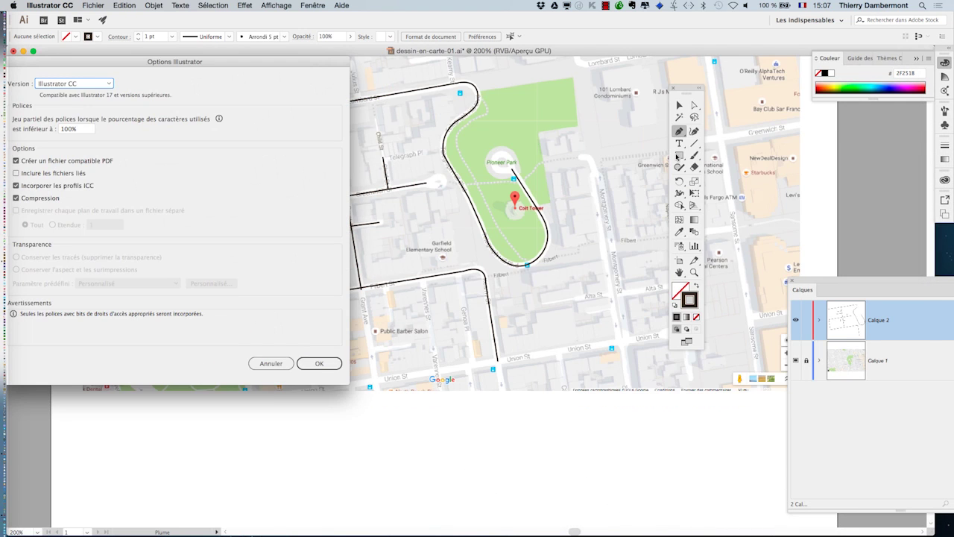
pyautogui.click(319, 365)
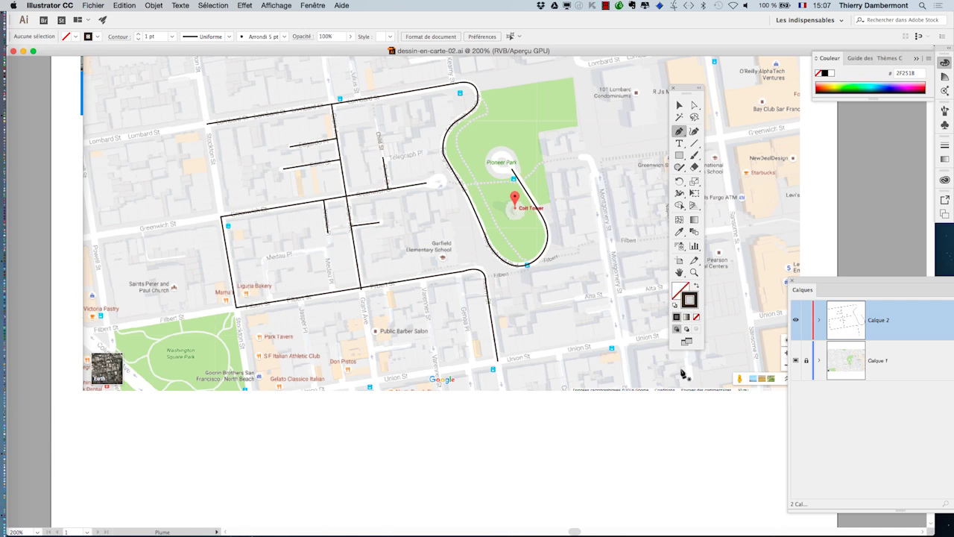